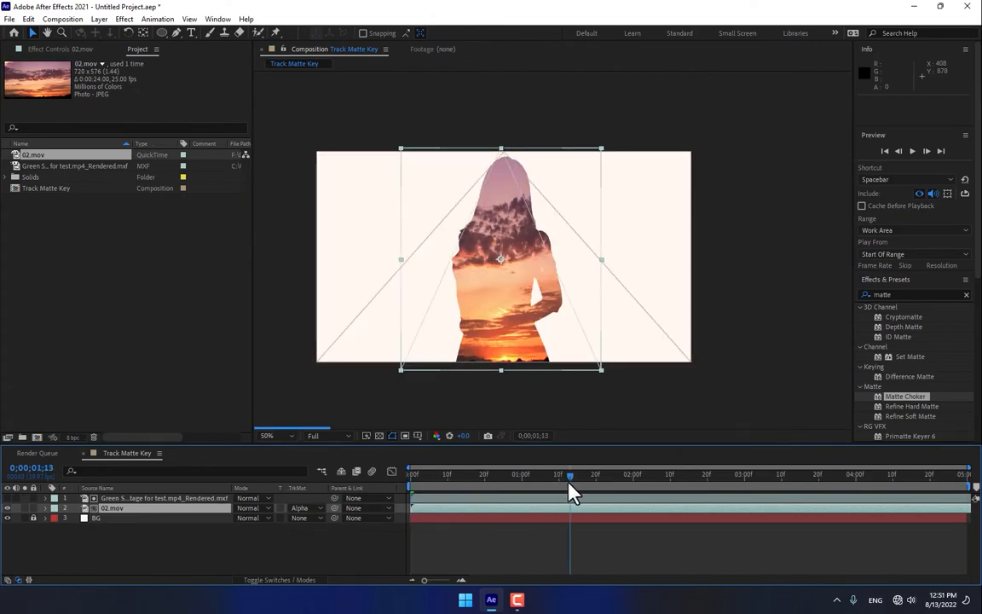
{"action": "left_click", "coordinate": [818, 474]}
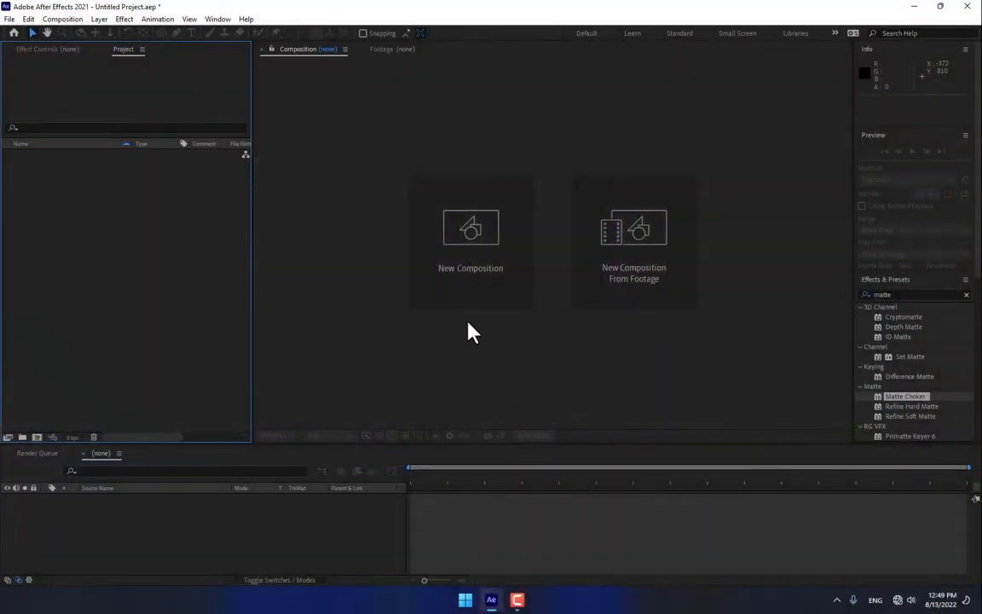
Step: Create a new composition named Track Matte Key with the HDV/HDTV 720 29.97 preset and a five-second duration
{"action": "left_click", "coordinate": [475, 275]}
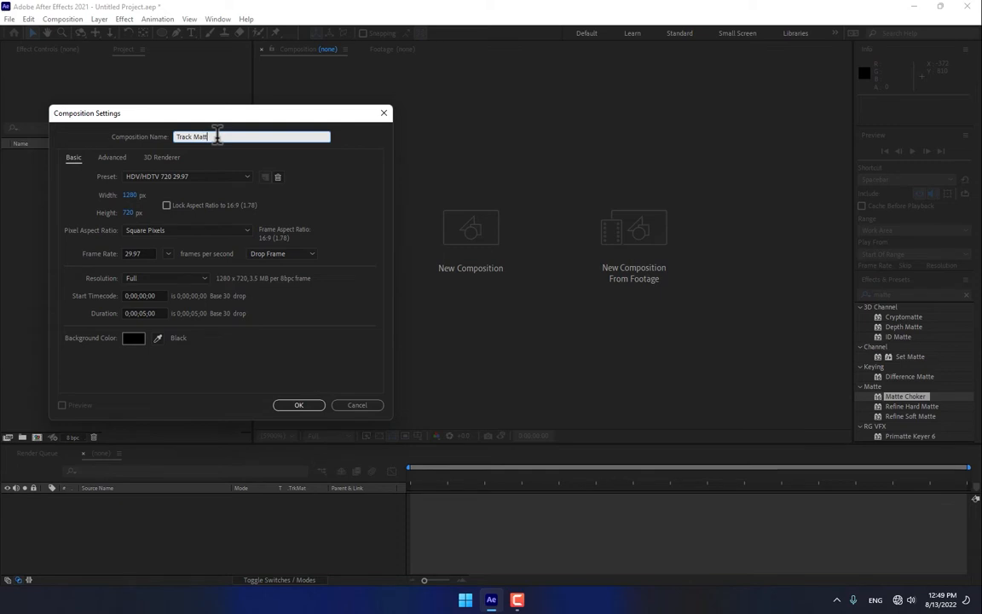
{"action": "type", "text": "Track Matte Key"}
{"action": "left_click", "coordinate": [300, 406]}
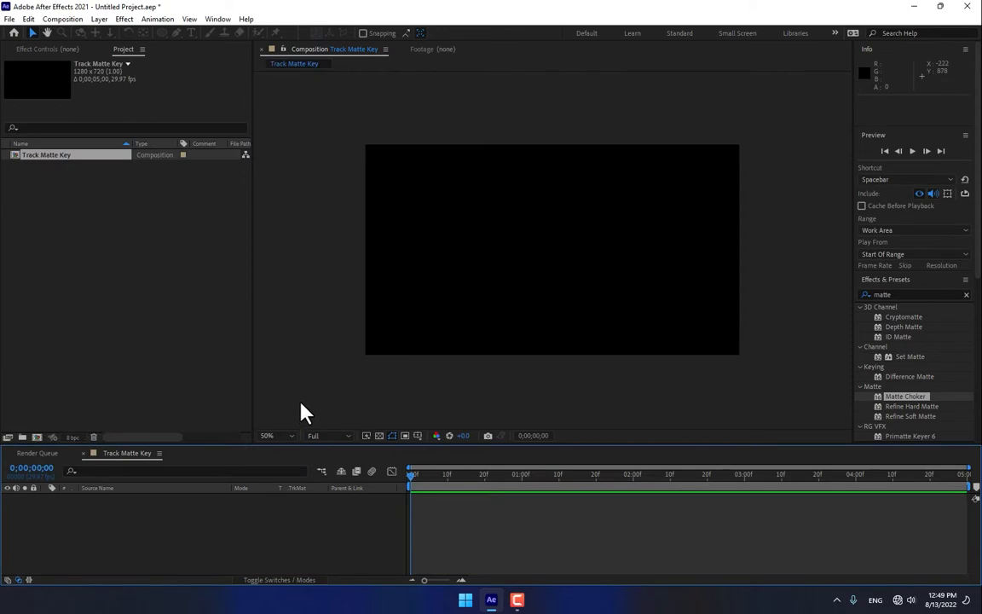
Step: Import 02.mov from the PAL clouds folder and Green Screen Footage for test.mp4_Rendered.mxf from the Downloads Video folder
{"action": "double_click", "coordinate": [144, 277]}
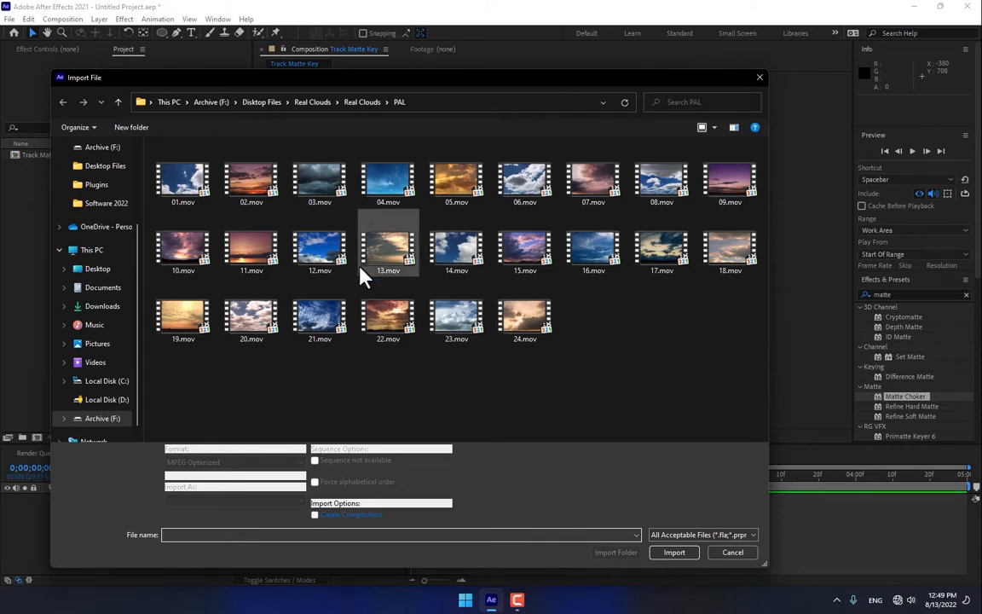
{"action": "double_click", "coordinate": [249, 190]}
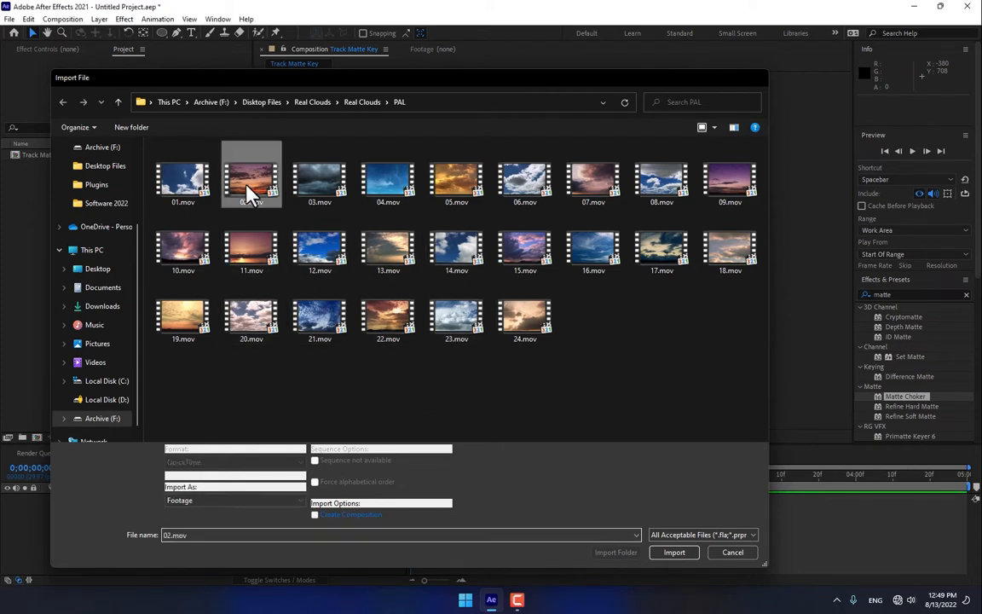
{"action": "double_click", "coordinate": [93, 274]}
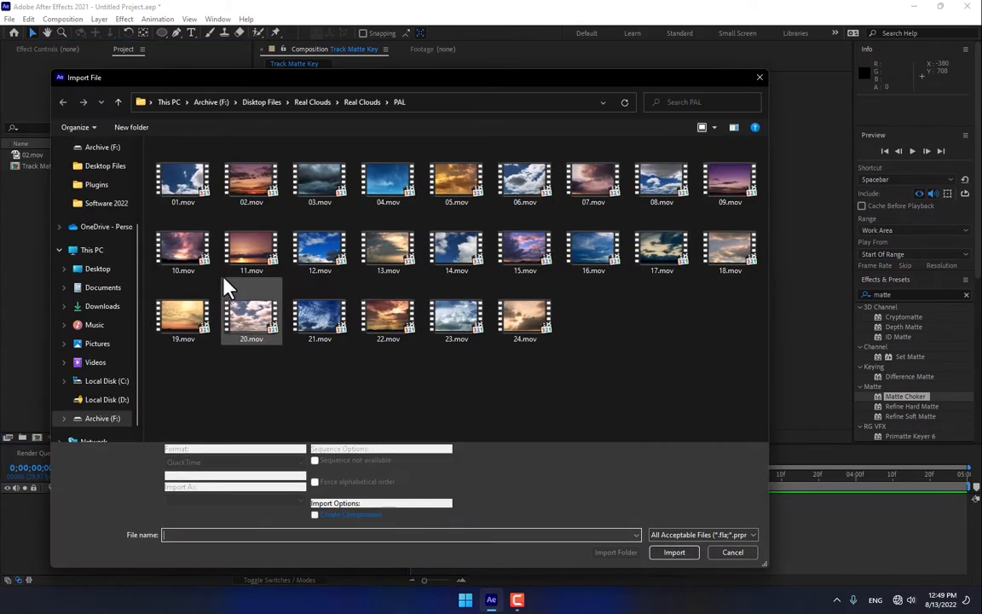
{"action": "left_click", "coordinate": [101, 307]}
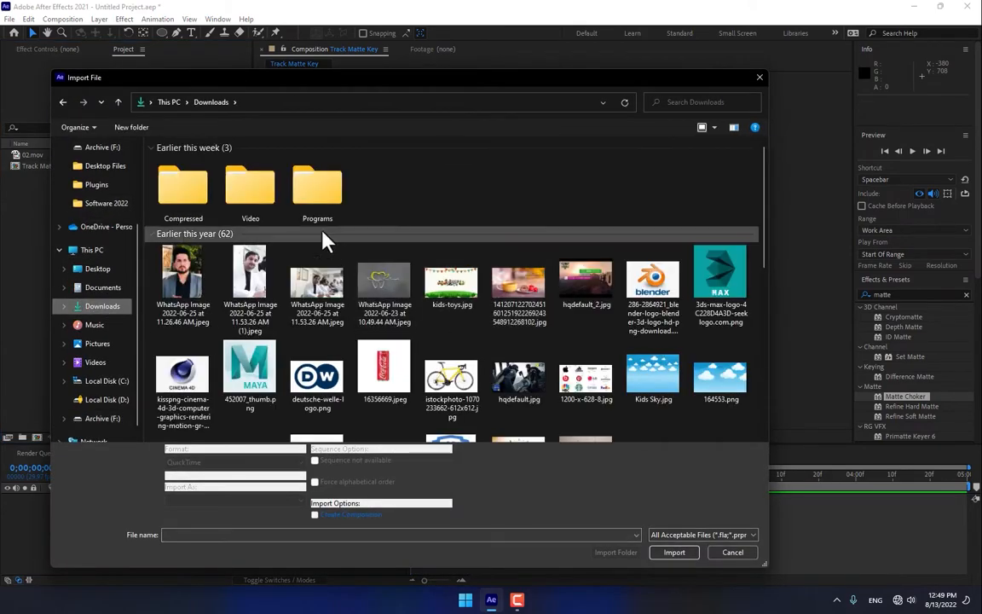
{"action": "double_click", "coordinate": [246, 179]}
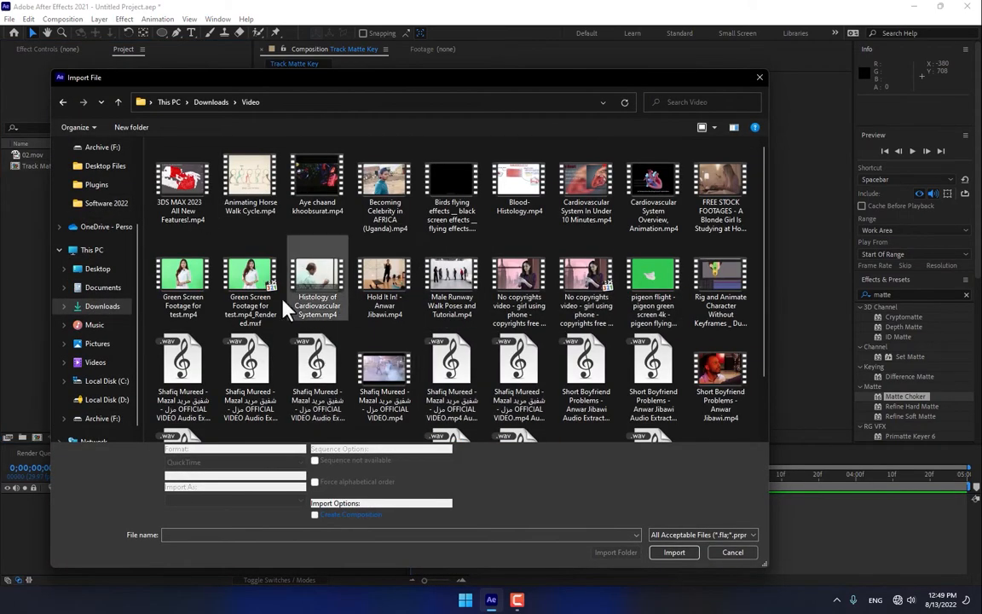
{"action": "double_click", "coordinate": [256, 278]}
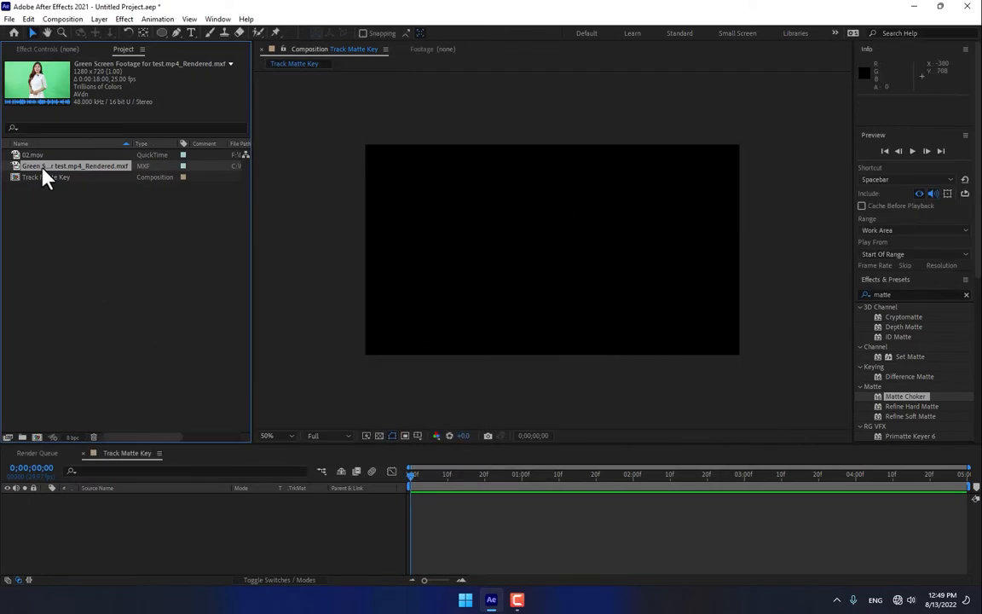
Step: Create a 1280 x 720 solid named BG in the colour FFF8F0 and lock its layer
{"action": "key", "text": "ctrl+y"}
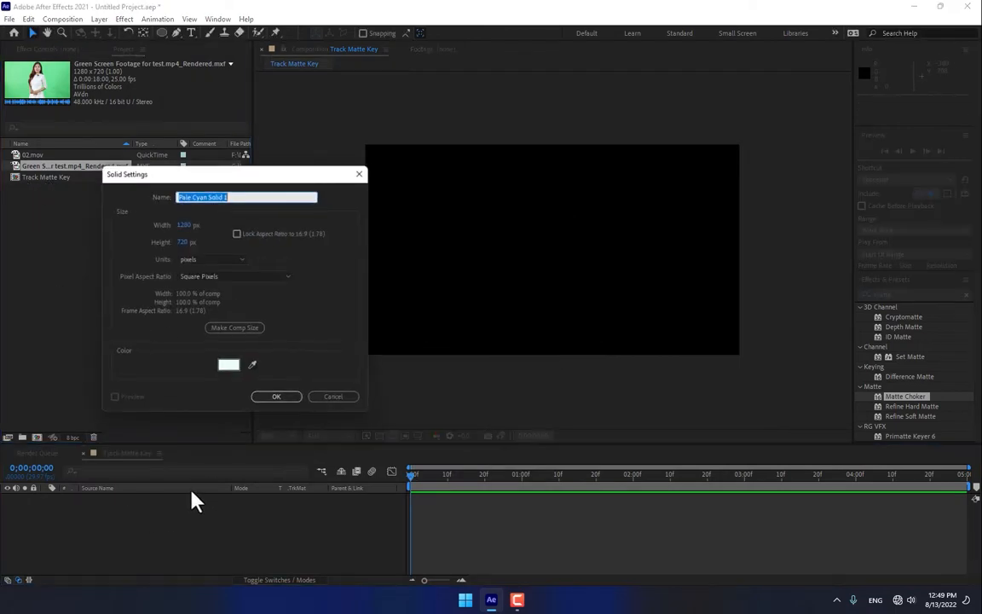
{"action": "type", "text": "BG"}
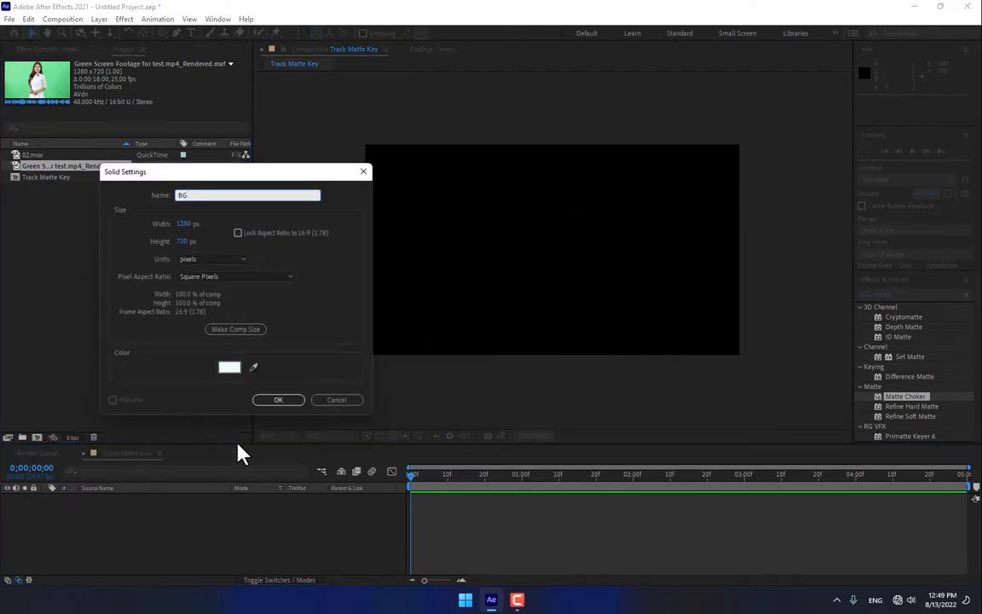
{"action": "left_click", "coordinate": [227, 368]}
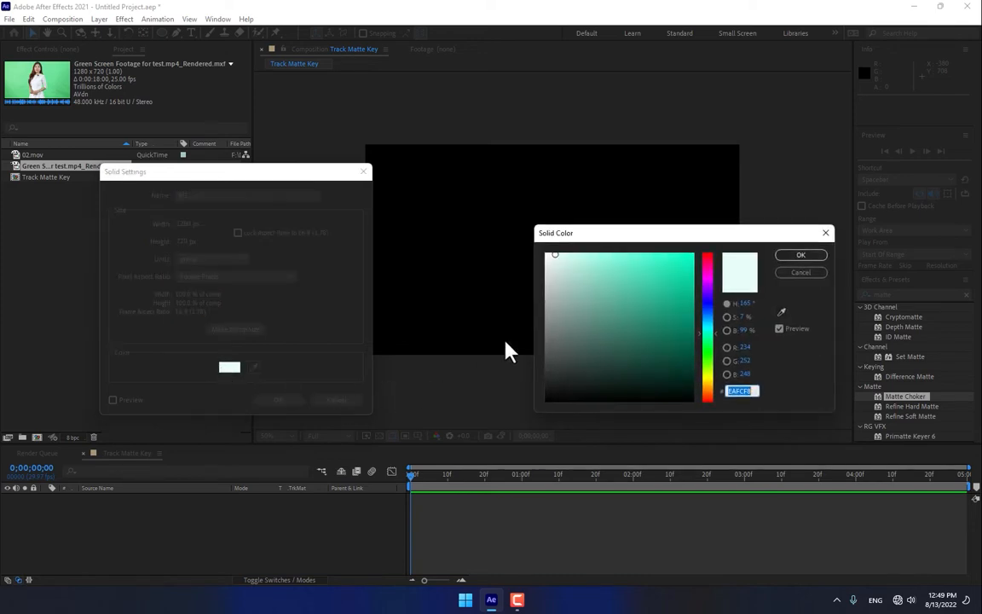
{"action": "left_click", "coordinate": [711, 390]}
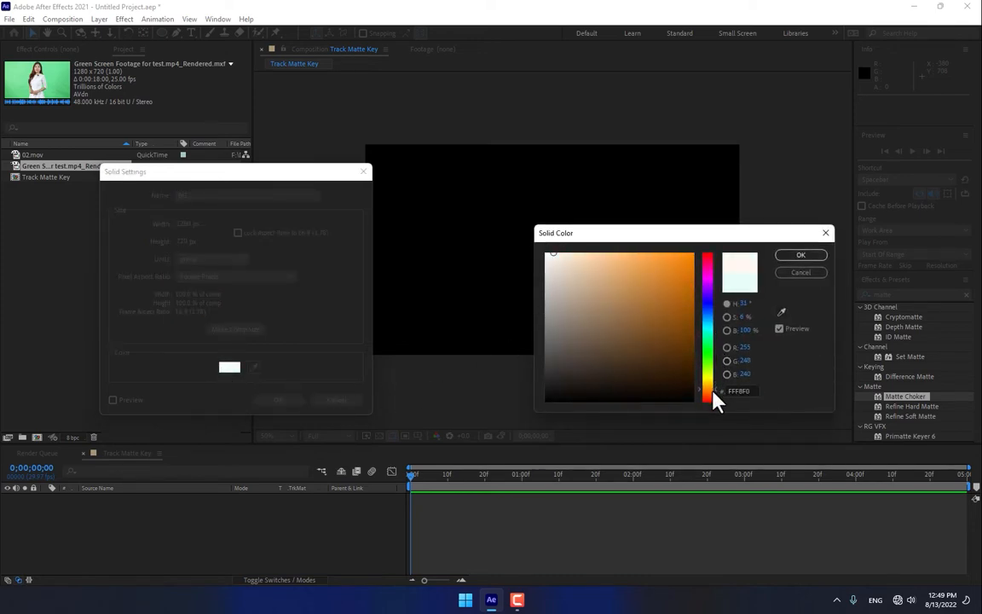
{"action": "left_click", "coordinate": [794, 259]}
{"action": "left_click", "coordinate": [282, 399]}
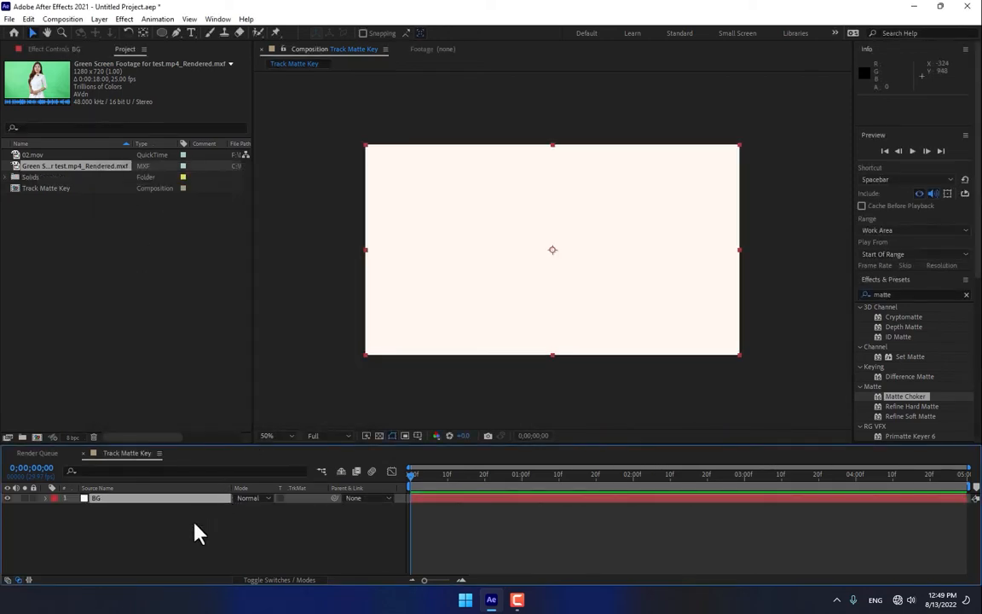
{"action": "left_click", "coordinate": [196, 533]}
{"action": "left_click", "coordinate": [33, 499]}
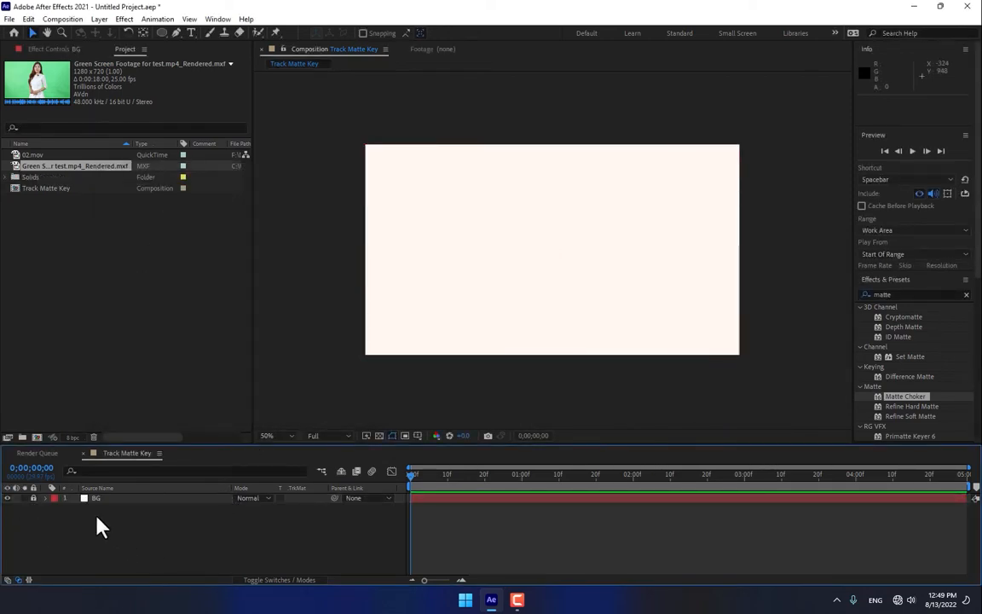
Step: Add the green screen footage to the composition as a layer above BG
{"action": "left_click", "coordinate": [120, 391]}
{"action": "left_click", "coordinate": [32, 166]}
{"action": "left_click_drag", "start_coordinate": [33, 170], "coordinate": [549, 266]}
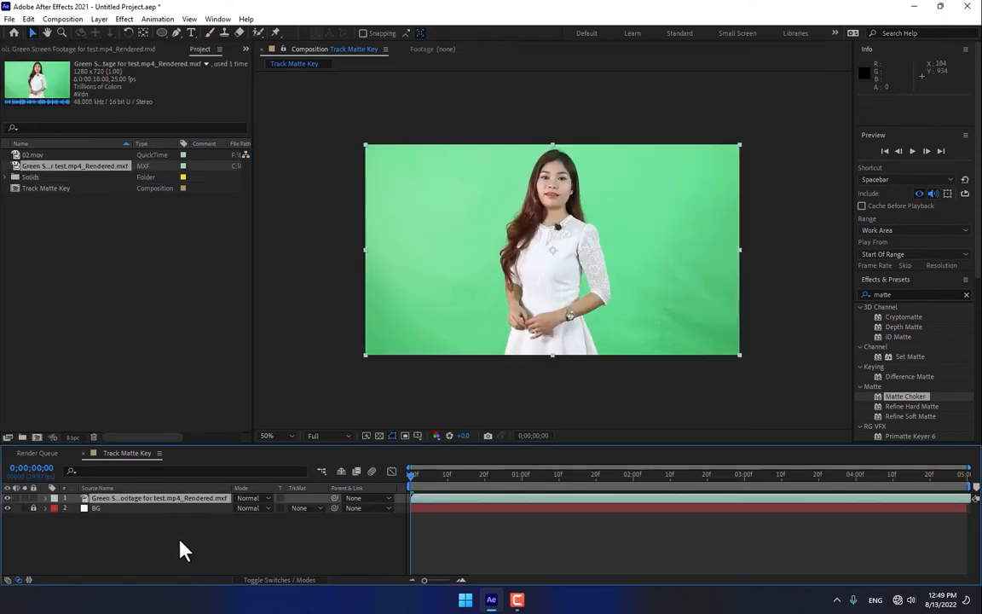
Step: Apply the Keylight (1.2) effect to the green screen footage and sample the green backdrop as its Screen Colour
{"action": "left_click", "coordinate": [914, 293]}
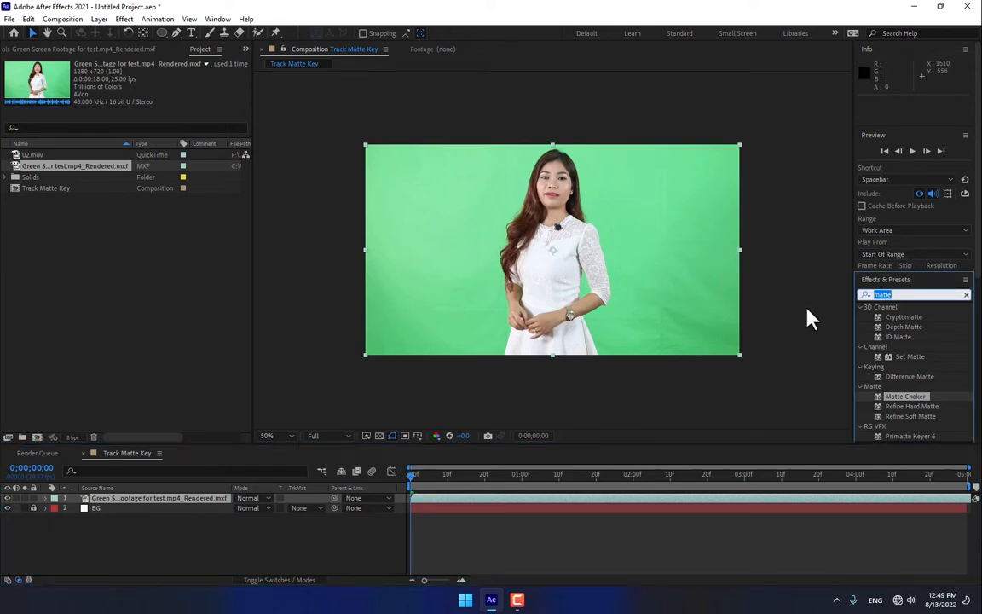
{"action": "type", "text": "keyli"}
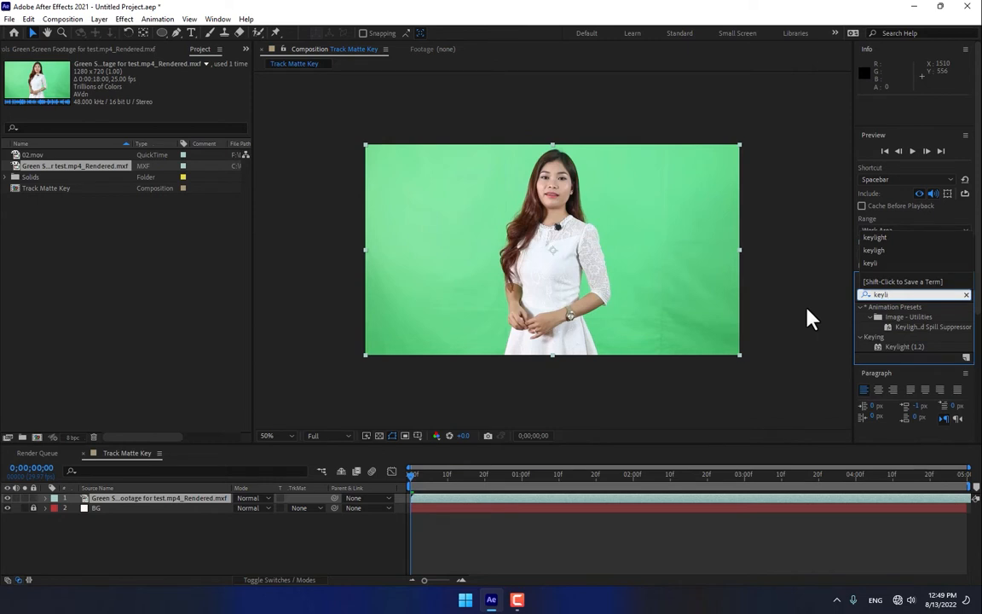
{"action": "left_click_drag", "start_coordinate": [903, 346], "coordinate": [639, 303]}
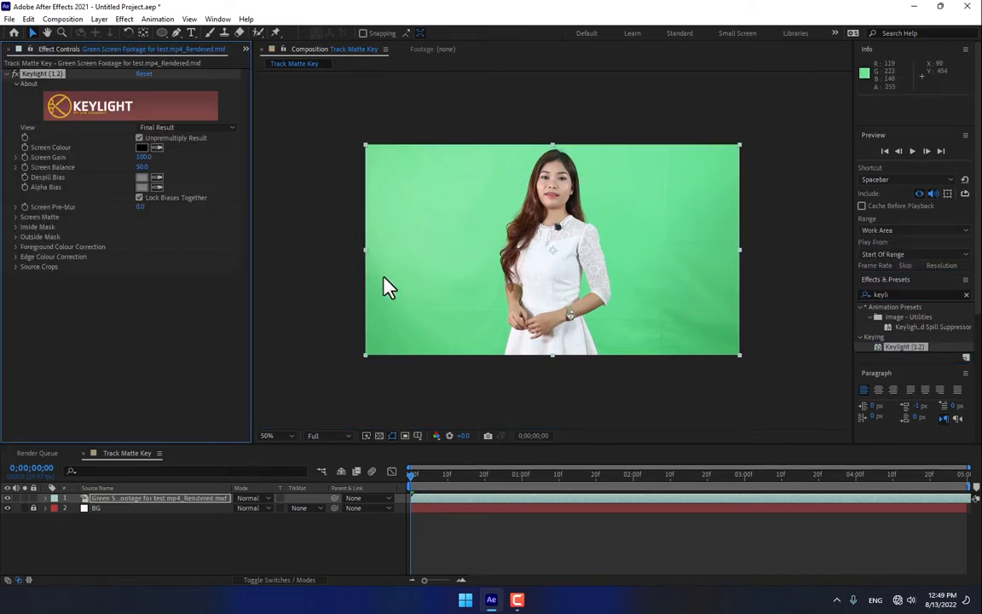
{"action": "left_click", "coordinate": [156, 147]}
{"action": "left_click", "coordinate": [432, 272]}
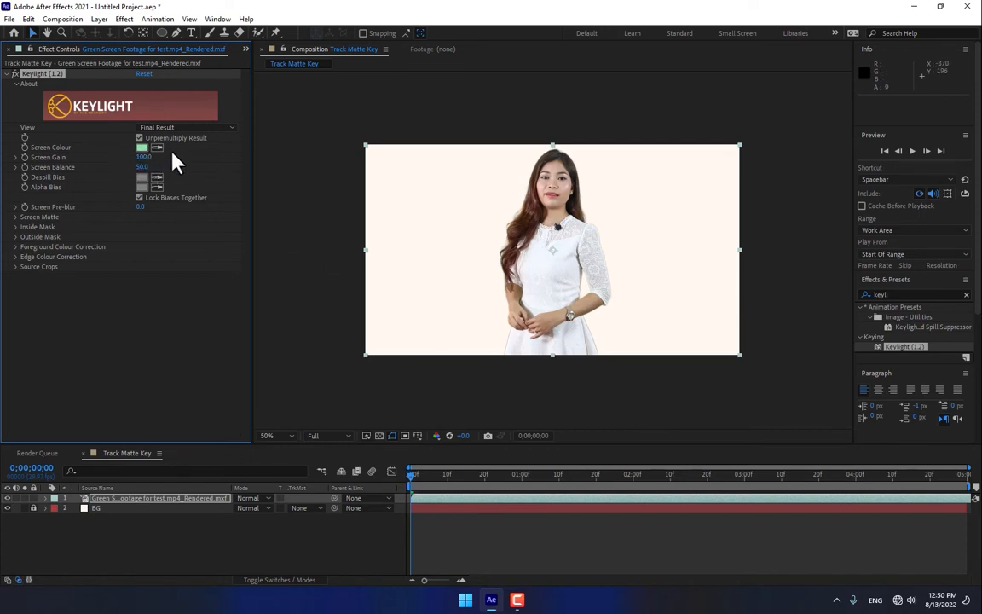
Step: Set Keylight's Screen Matte Clip White to 53 while viewing the Screen Matte, and return the view to Final Result
{"action": "left_click", "coordinate": [15, 217]}
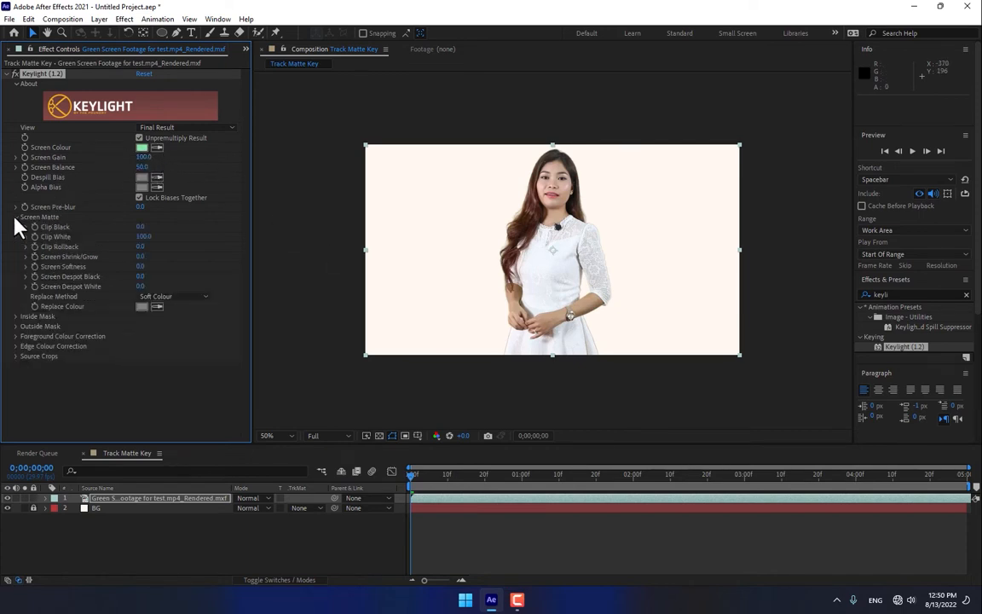
{"action": "scroll", "coordinate": [516, 192], "scroll_direction": "up", "scroll_amount": 1}
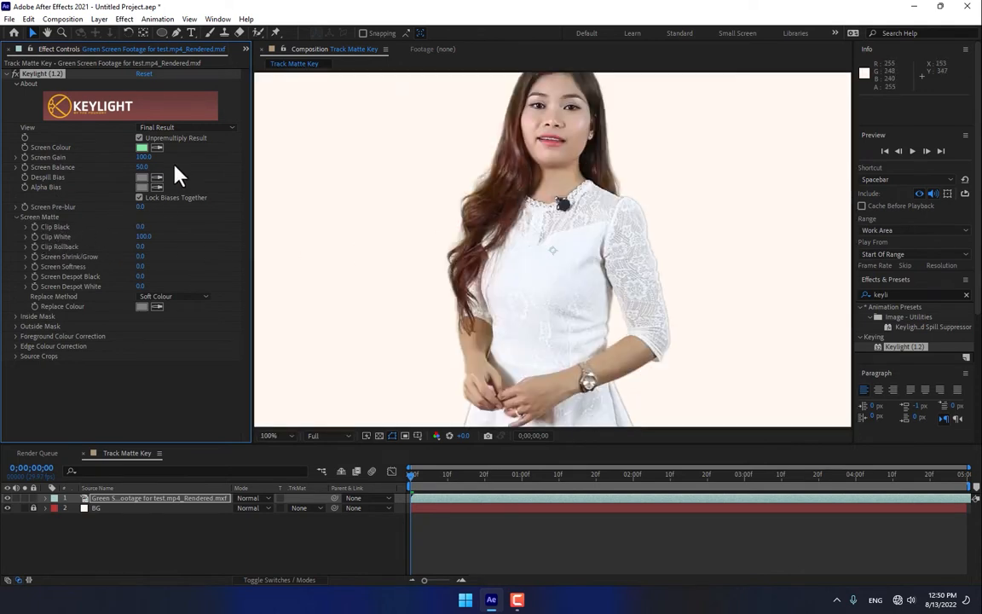
{"action": "left_click", "coordinate": [174, 129]}
{"action": "left_click", "coordinate": [190, 190]}
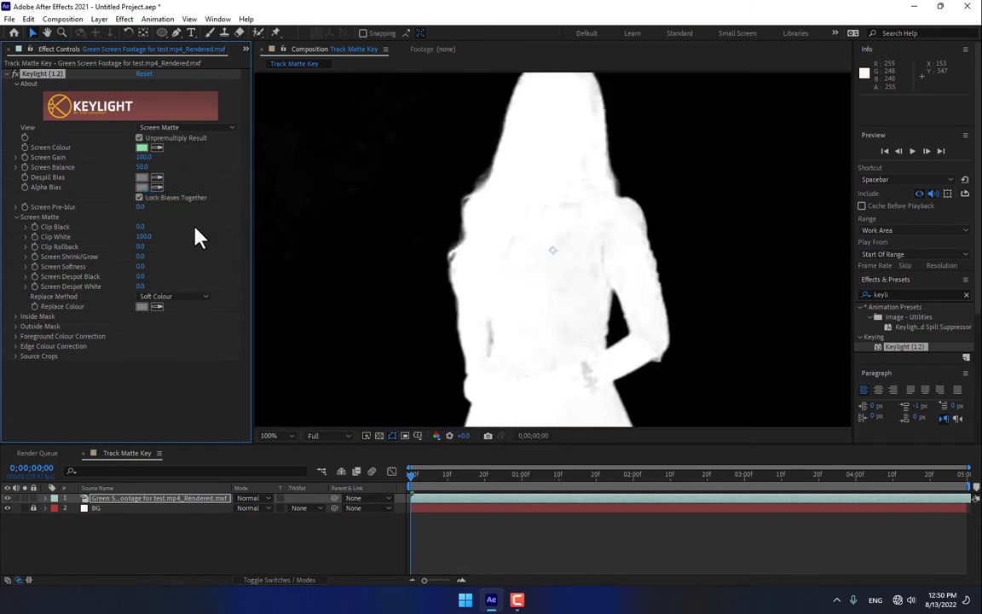
{"action": "left_click_drag", "start_coordinate": [141, 236], "coordinate": [124, 241]}
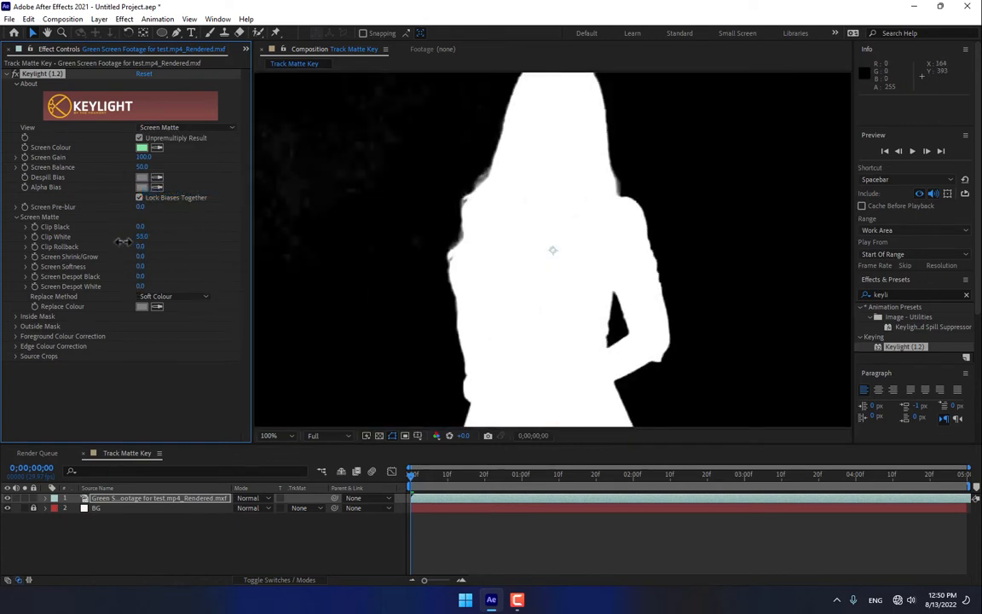
{"action": "left_click", "coordinate": [170, 128]}
{"action": "left_click", "coordinate": [182, 268]}
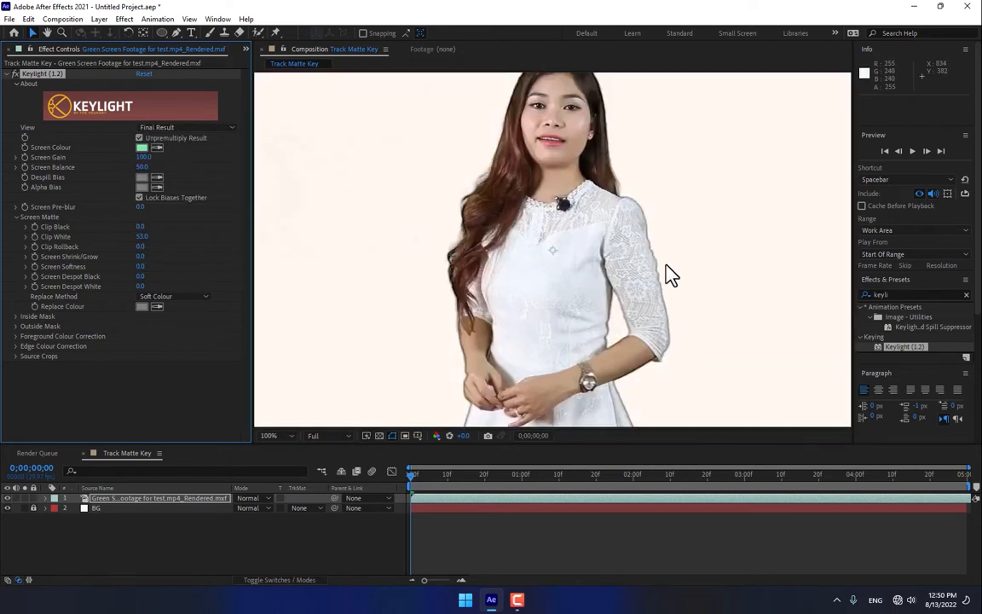
Step: Apply the Matte Choker effect to the green screen footage to clean up the woman's keyed edges
{"action": "scroll", "coordinate": [664, 273], "scroll_direction": "up", "scroll_amount": 2}
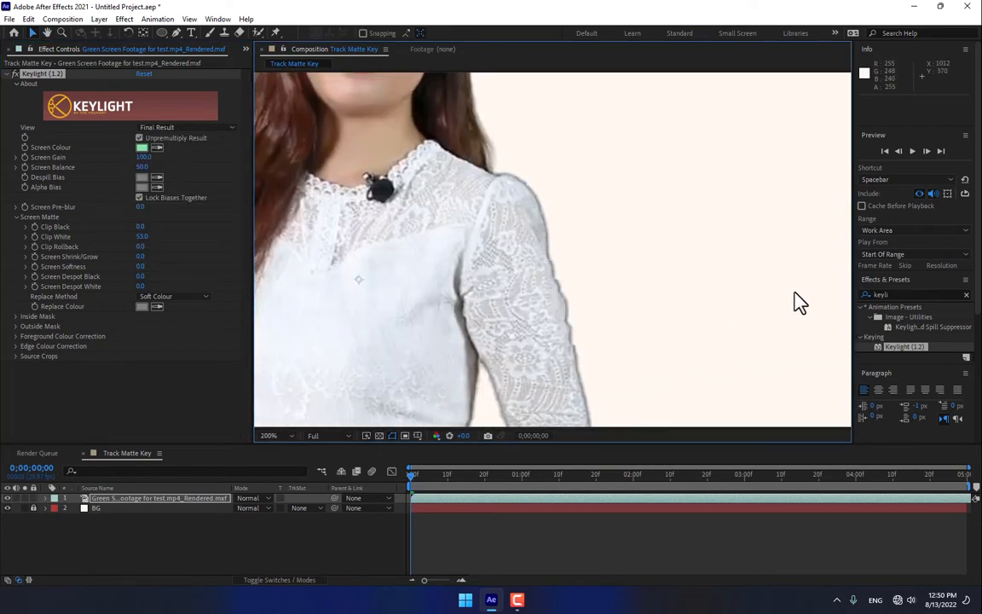
{"action": "left_click", "coordinate": [909, 294]}
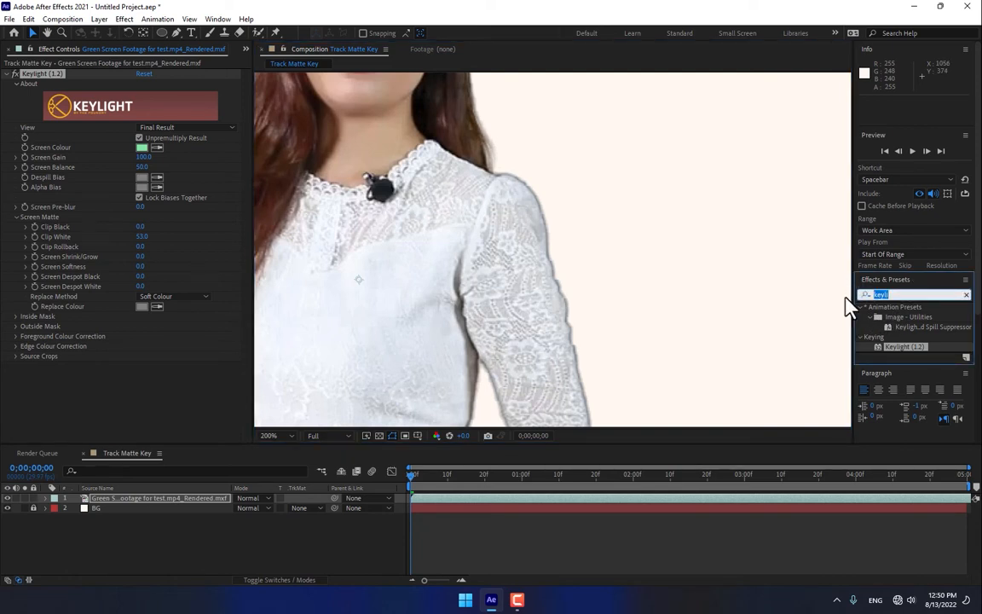
{"action": "type", "text": "matte"}
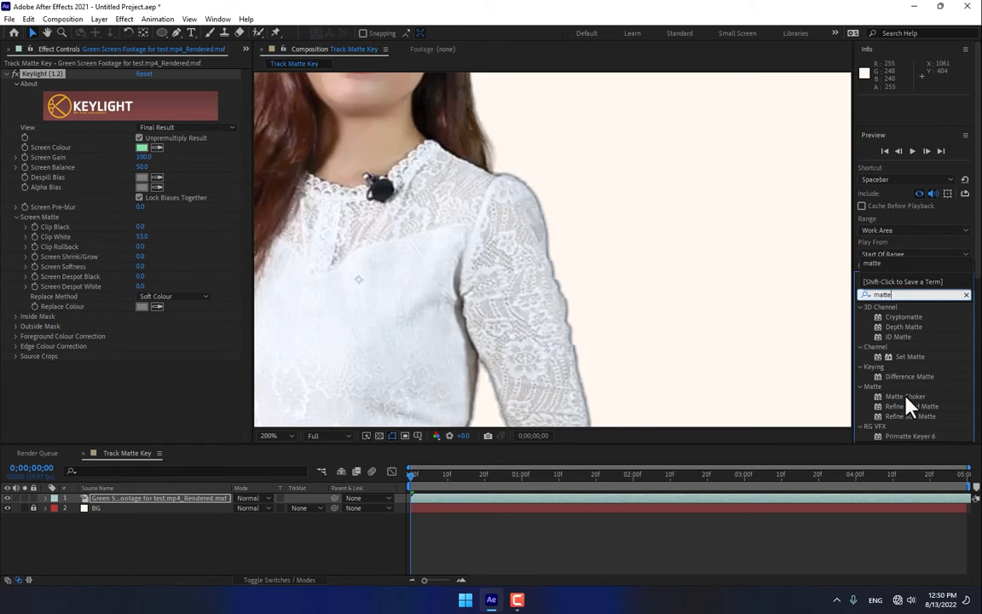
{"action": "left_click_drag", "start_coordinate": [906, 397], "coordinate": [490, 381]}
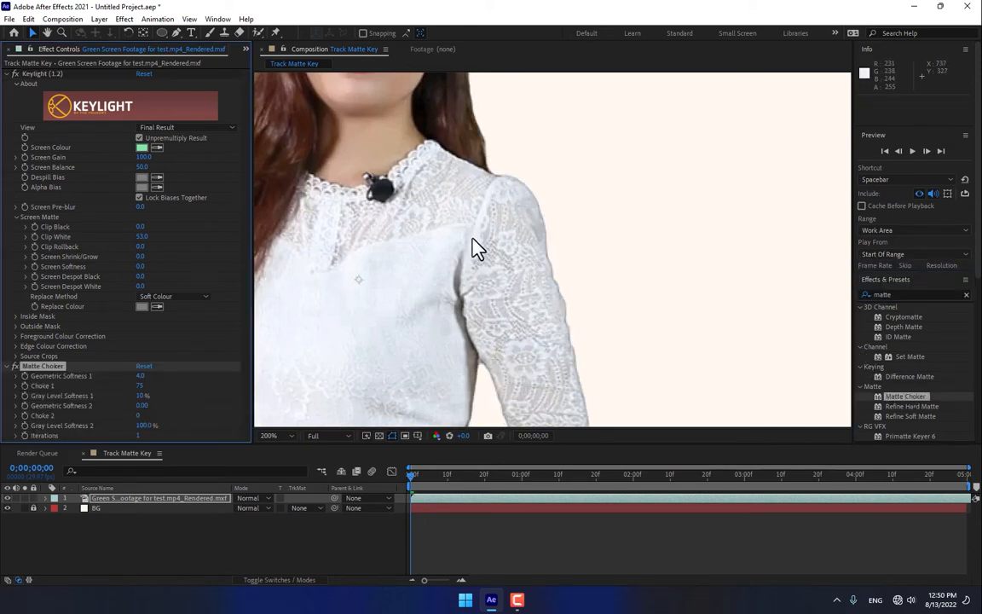
{"action": "key", "text": "comma"}
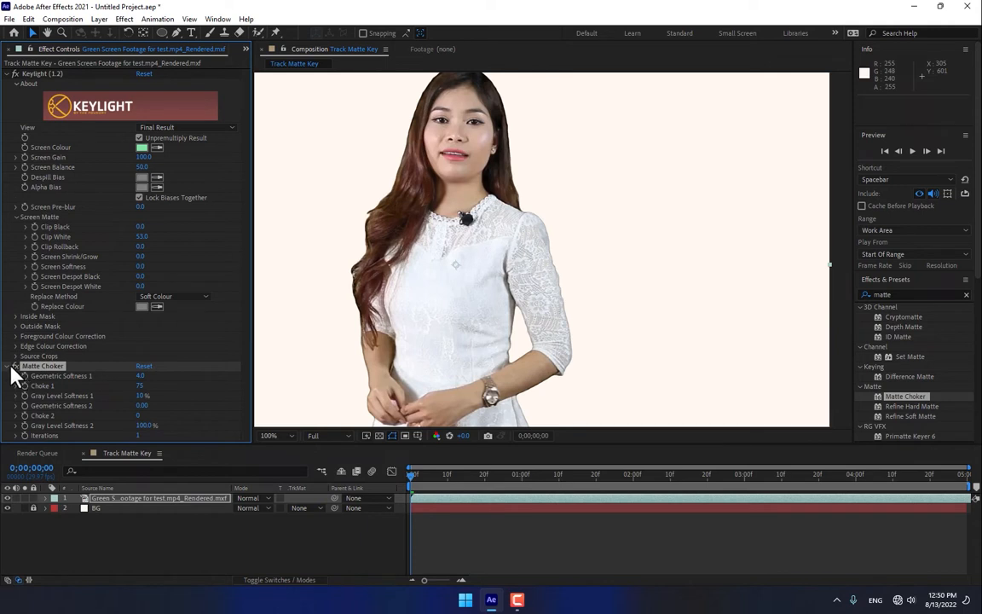
{"action": "left_click", "coordinate": [142, 501]}
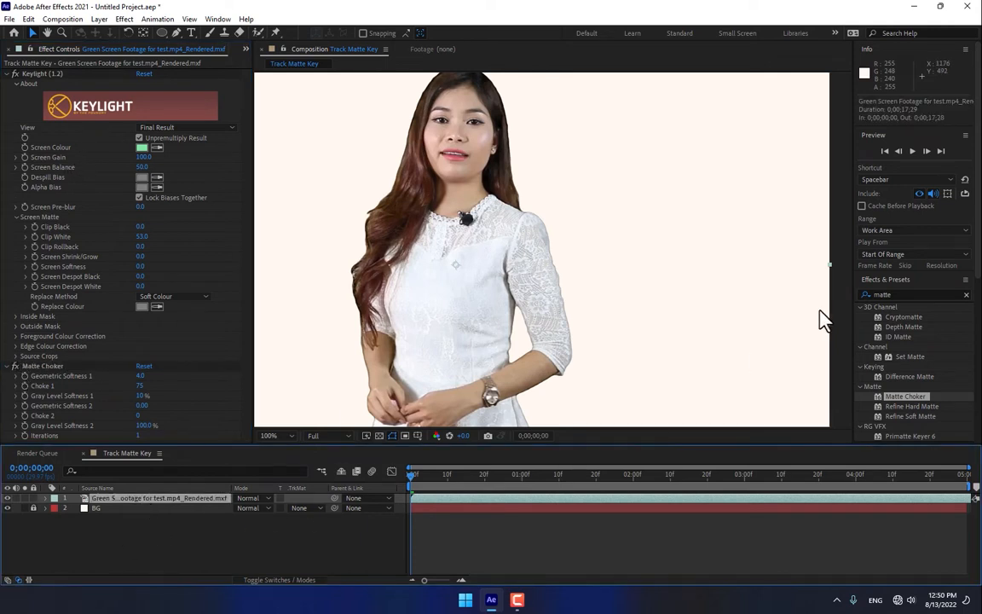
{"action": "left_click", "coordinate": [910, 293]}
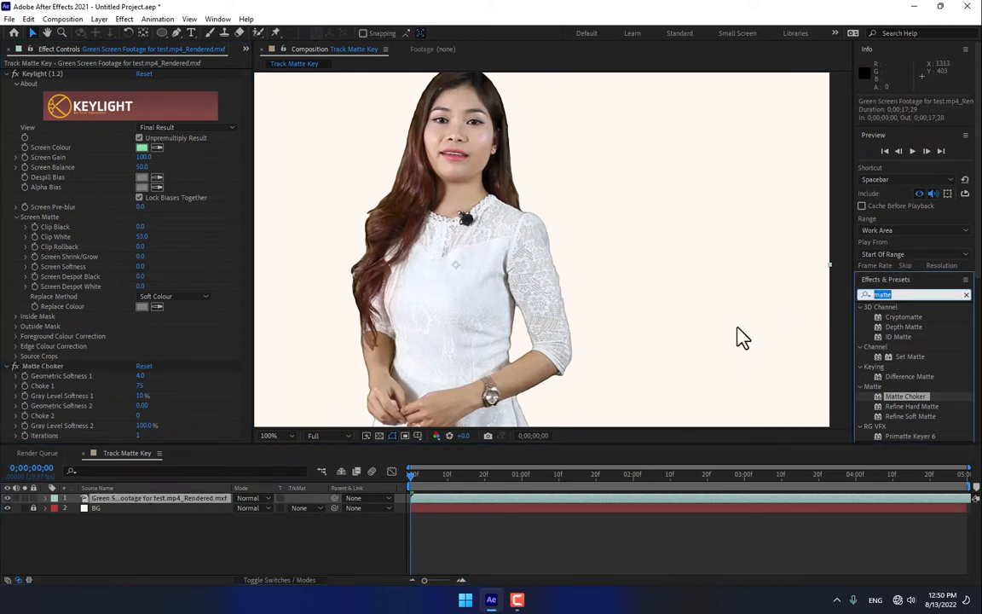
{"action": "left_click", "coordinate": [182, 536]}
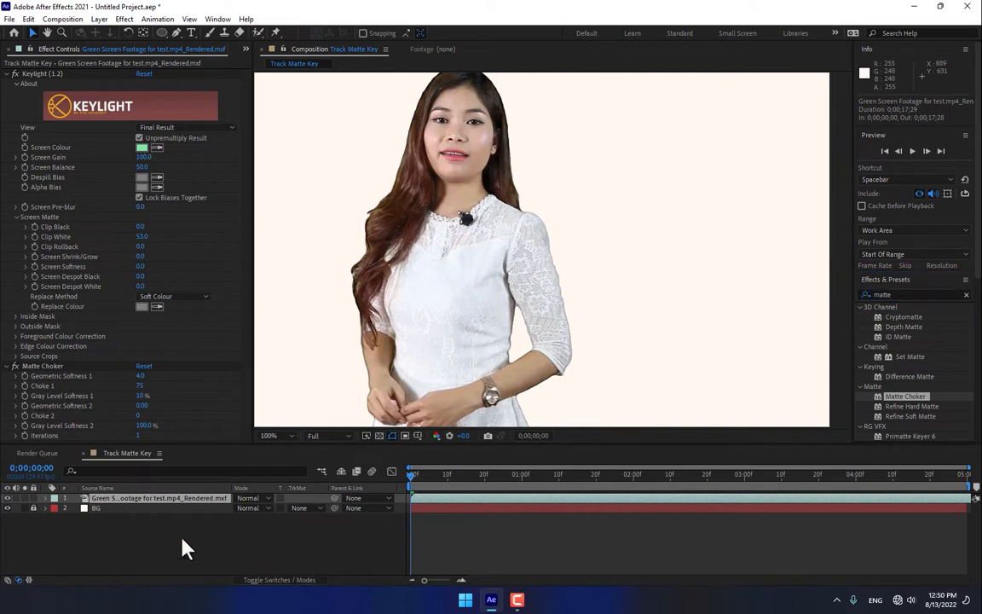
Step: Add the 02.mov sunset clip to the composition as a layer above the green screen footage
{"action": "left_click", "coordinate": [245, 48]}
{"action": "left_click", "coordinate": [266, 70]}
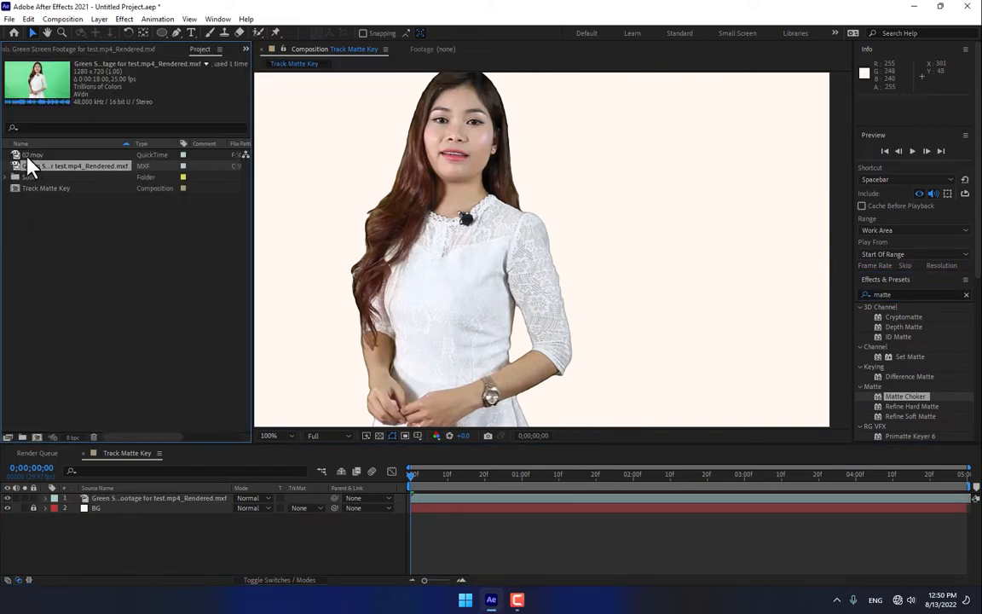
{"action": "left_click_drag", "start_coordinate": [28, 160], "coordinate": [443, 257]}
{"action": "scroll", "coordinate": [451, 257], "scroll_direction": "down", "scroll_amount": 2}
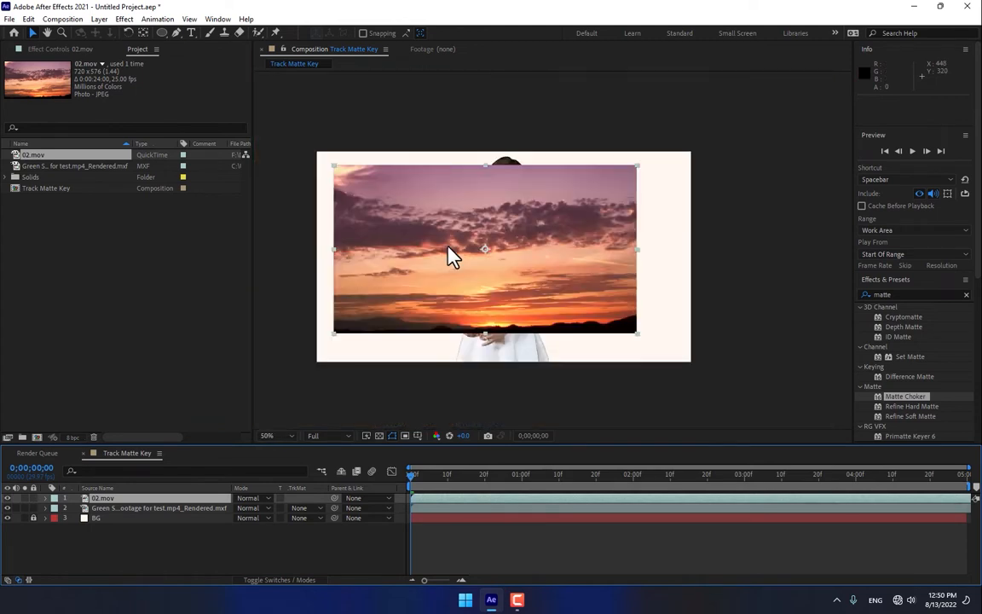
Step: Scale the 02.mov clip to 66%, 132%, position it at 630, 360 over the woman, and move its layer below the green screen footage
{"action": "left_click_drag", "start_coordinate": [333, 332], "coordinate": [386, 362]}
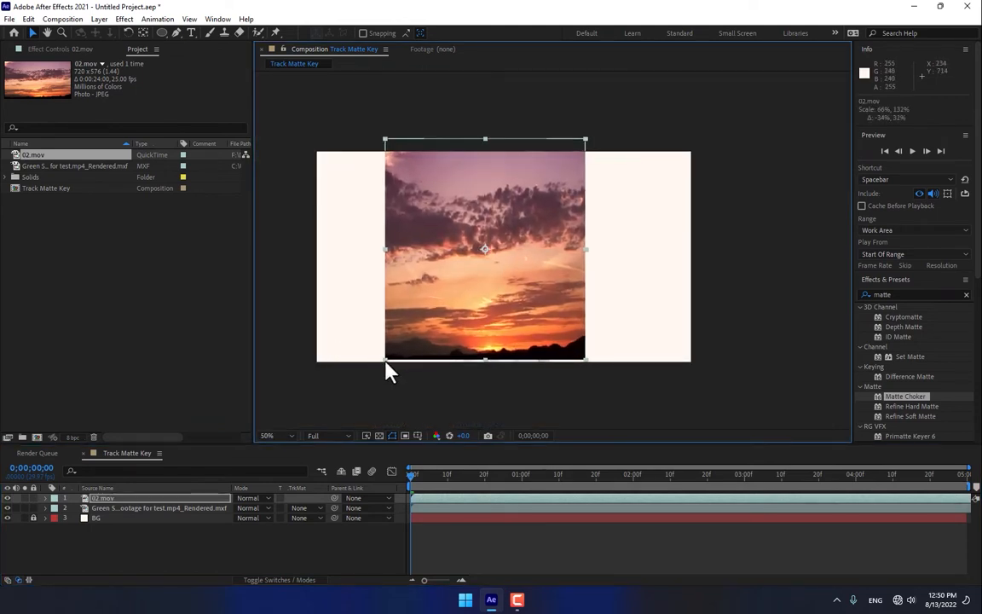
{"action": "left_click_drag", "start_coordinate": [507, 324], "coordinate": [511, 341]}
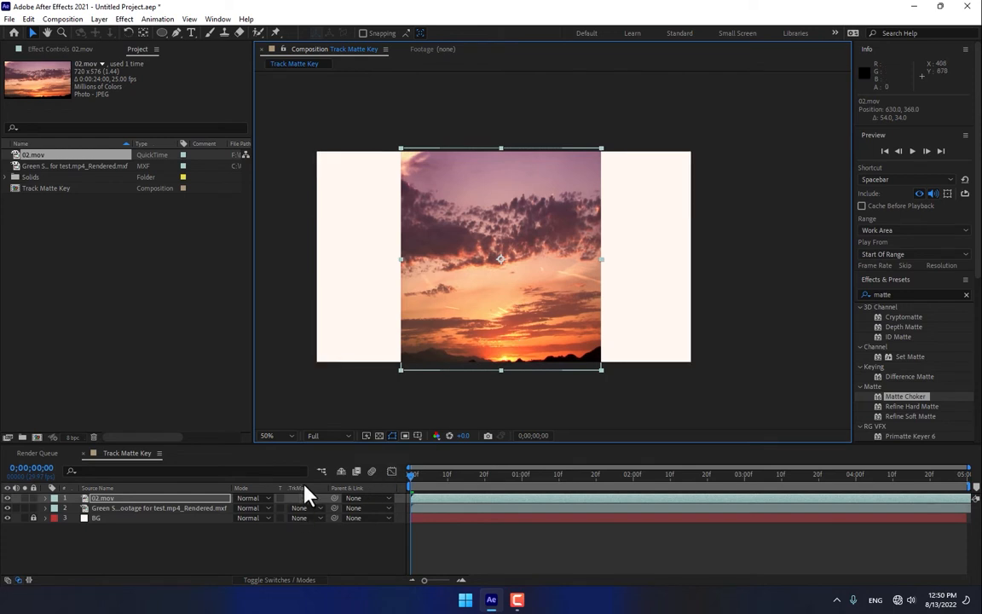
{"action": "left_click_drag", "start_coordinate": [148, 501], "coordinate": [141, 522]}
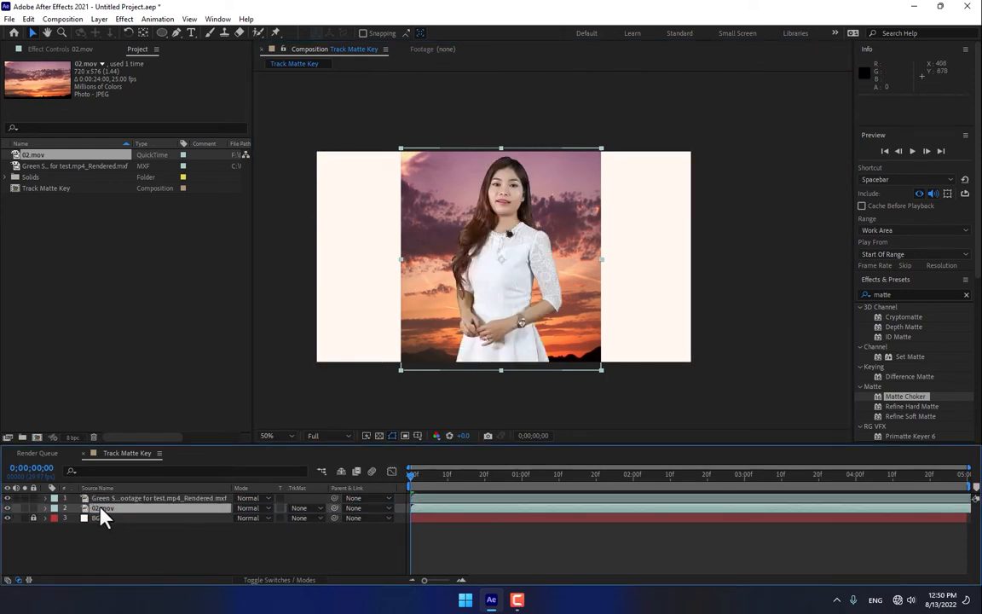
Step: Set the track matte of the 02.mov layer to Alpha, using the green screen footage above it as the matte
{"action": "key", "text": "ctrl+s"}
{"action": "left_click", "coordinate": [308, 507]}
{"action": "left_click", "coordinate": [329, 536]}
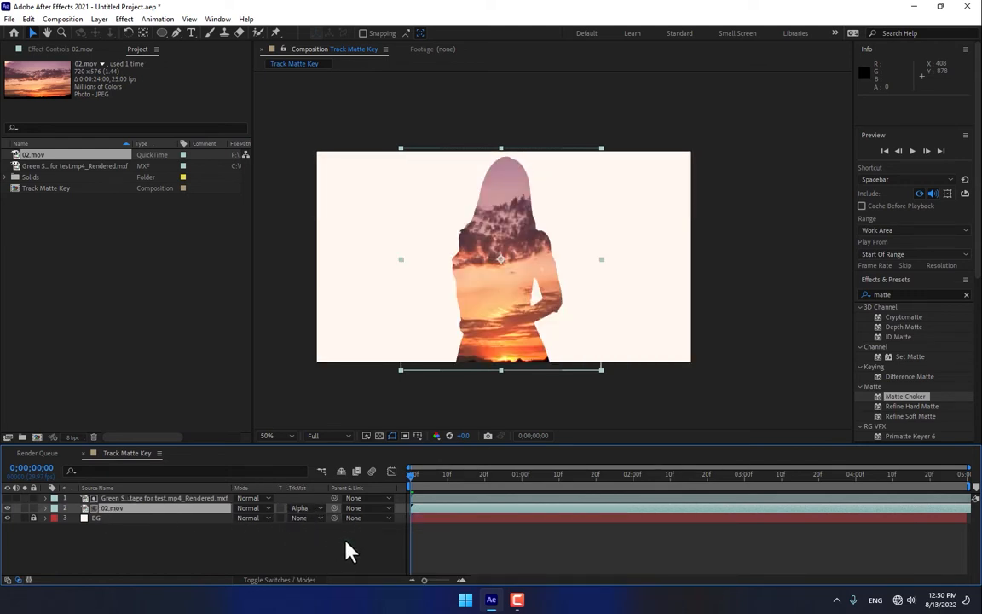
Step: Preview the matte at 0;00;03;20 and slide the sunset and green screen clips earlier in time to use a different part of each
{"action": "left_click_drag", "start_coordinate": [431, 488], "coordinate": [822, 491]}
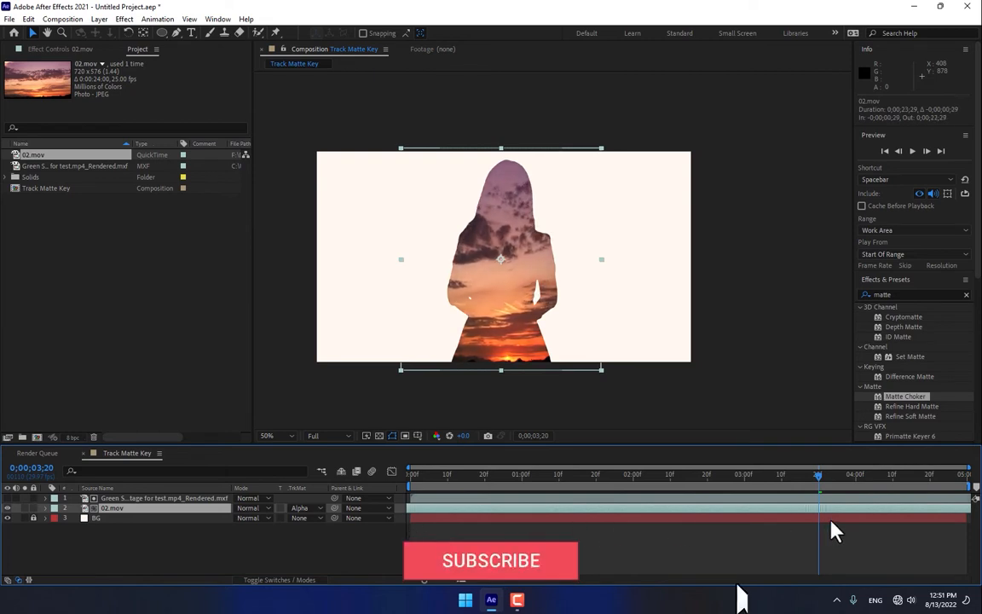
{"action": "left_click", "coordinate": [891, 500]}
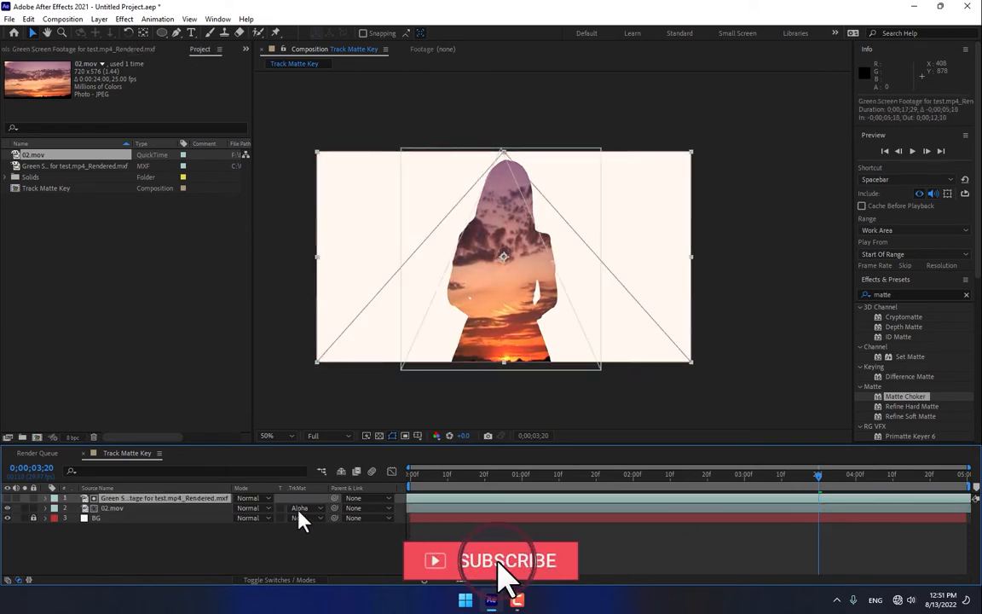
{"action": "left_click_drag", "start_coordinate": [35, 513], "coordinate": [35, 513]}
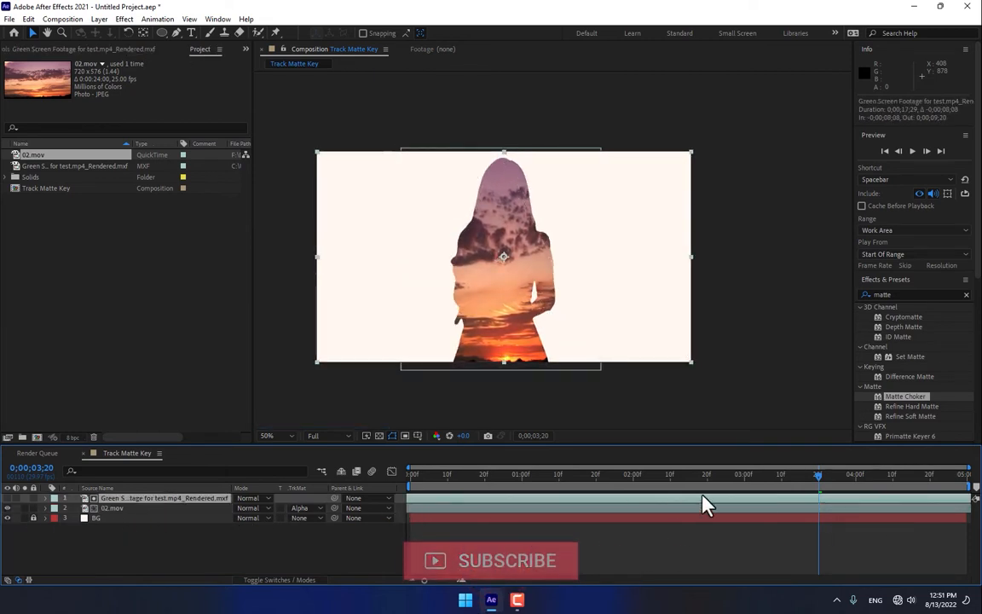
{"action": "mouse_move", "coordinate": [503, 514]}
{"action": "left_mouse_down"}
{"action": "mouse_move", "coordinate": [190, 511]}
{"action": "mouse_move", "coordinate": [520, 520]}
{"action": "left_mouse_up"}
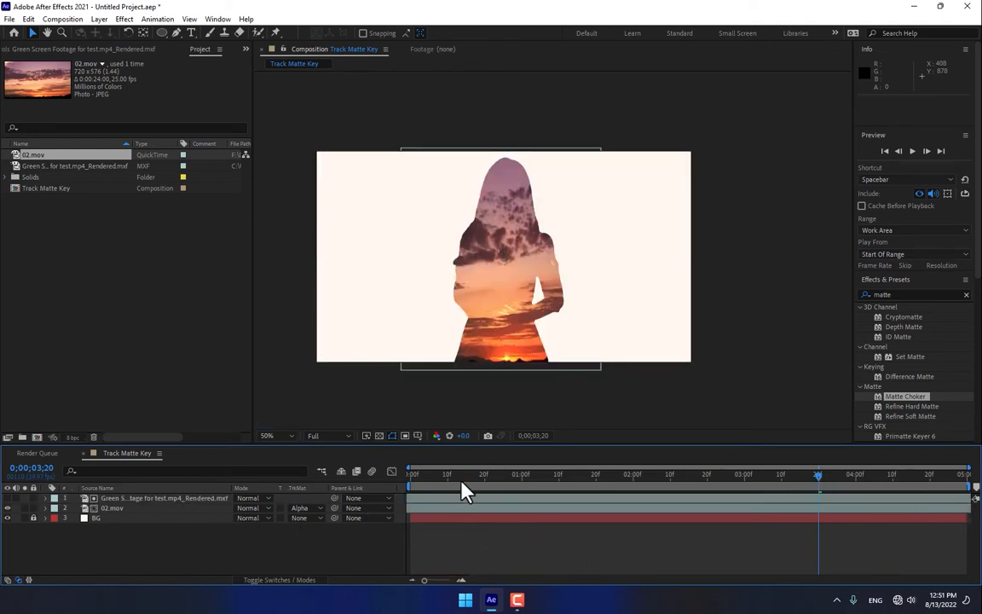
Step: Pre-compose the green screen and 02.mov layers together into a new composition named Footage
{"action": "left_click", "coordinate": [120, 499]}
{"action": "left_click", "coordinate": [114, 508], "text": "ctrl"}
{"action": "right_click", "coordinate": [117, 519]}
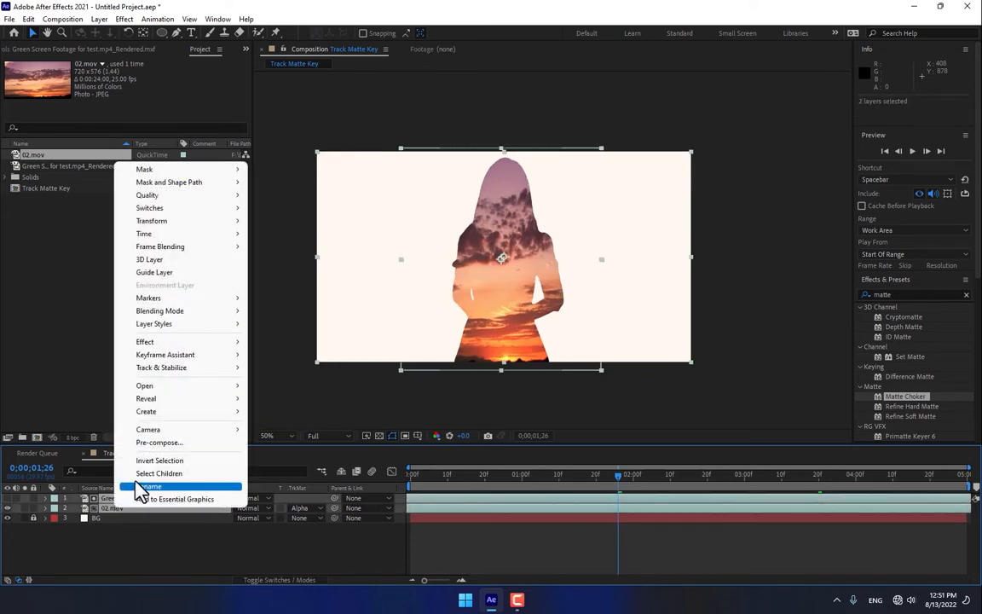
{"action": "left_click", "coordinate": [145, 440]}
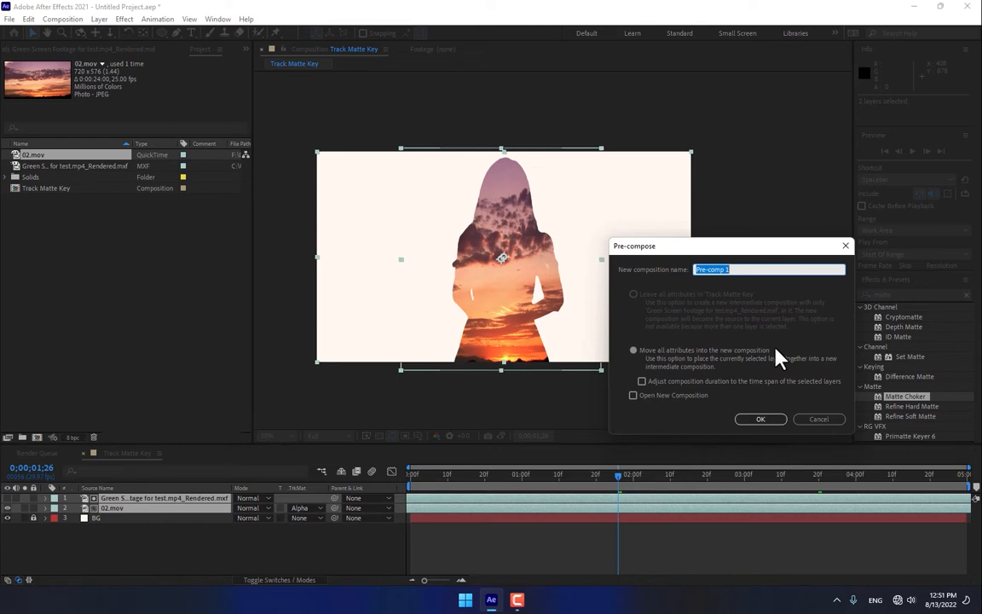
{"action": "type", "text": "Footage"}
{"action": "key", "text": "Return"}
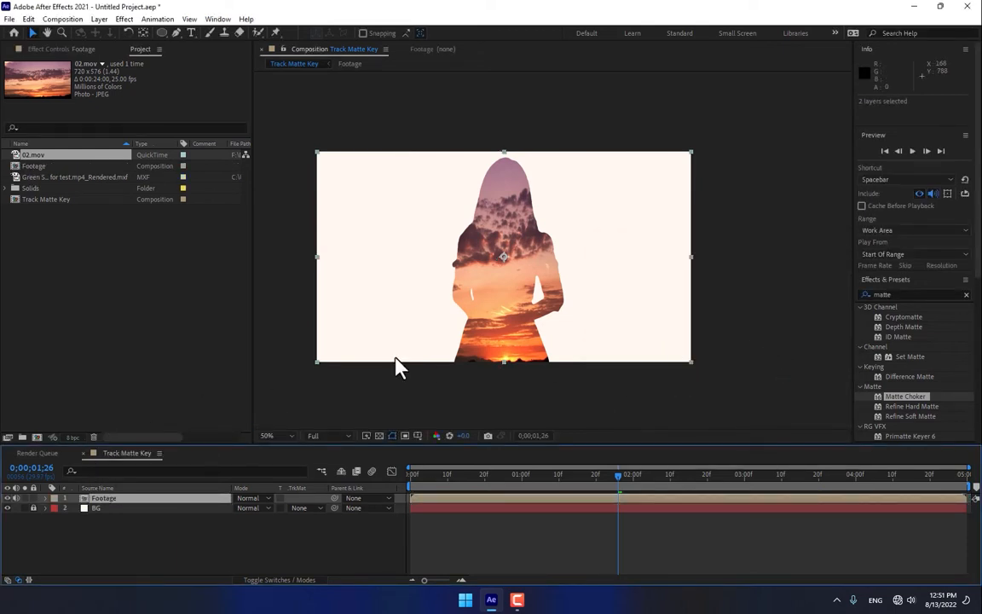
Step: Move the Footage layer horizontally to position 986, 360 so the silhouette stands in the right part of the frame
{"action": "left_click_drag", "start_coordinate": [495, 325], "coordinate": [595, 317]}
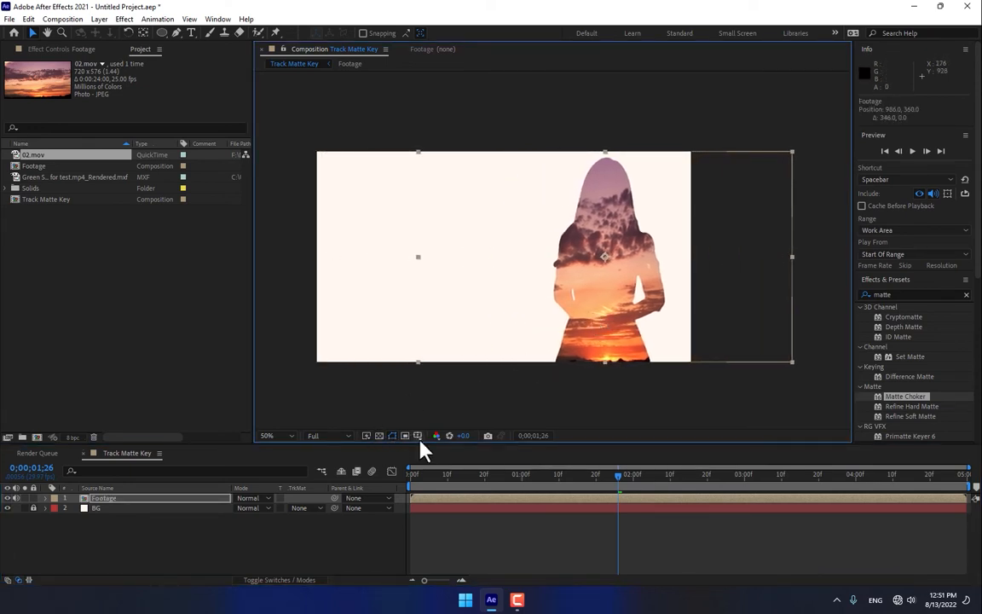
{"action": "left_click", "coordinate": [339, 562]}
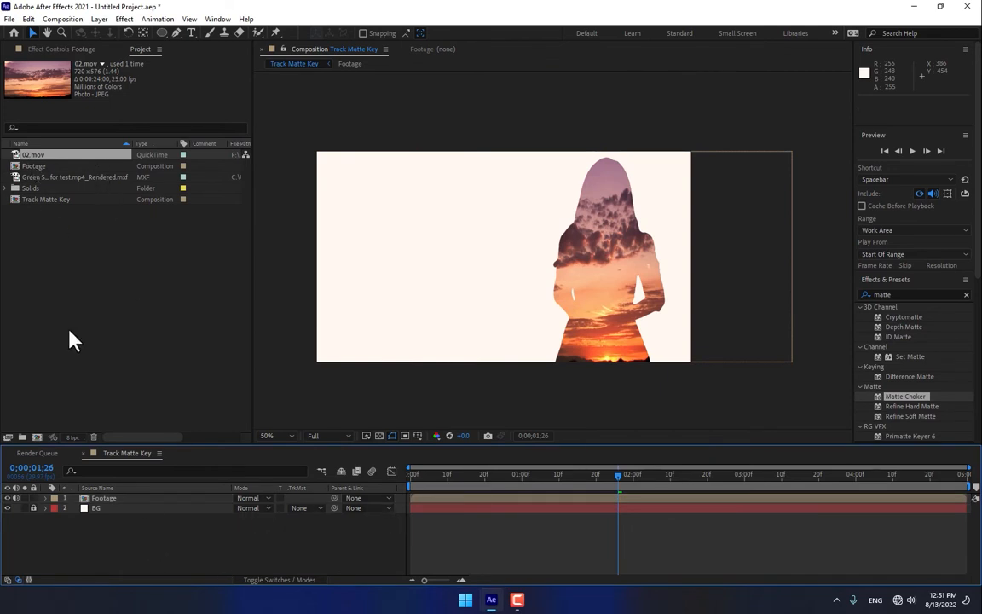
Step: Copy the green screen layer from the Footage composition and paste it on top in the Track Matte Key composition
{"action": "double_click", "coordinate": [103, 500]}
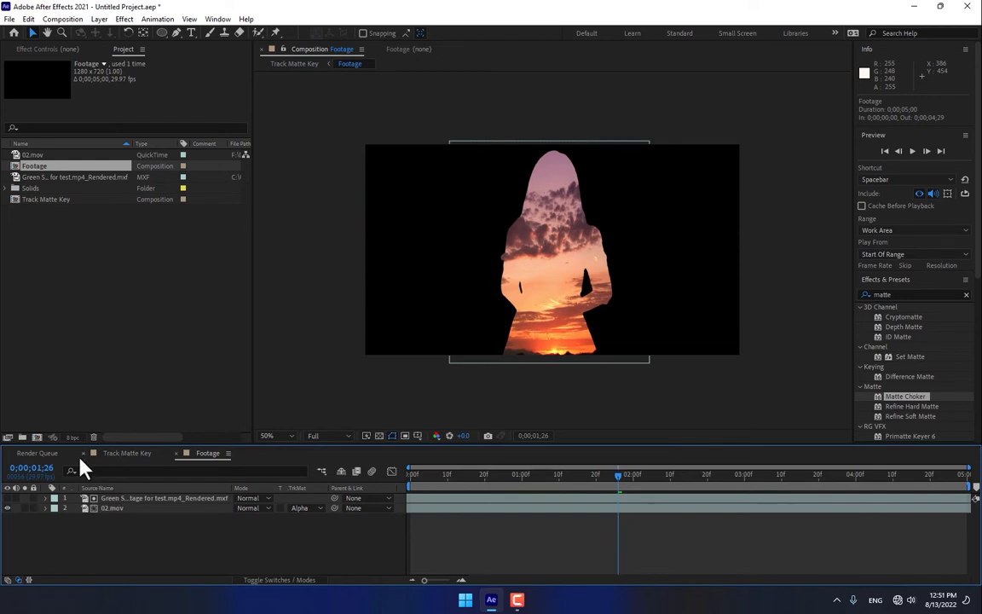
{"action": "left_click", "coordinate": [129, 500]}
{"action": "left_click", "coordinate": [117, 509]}
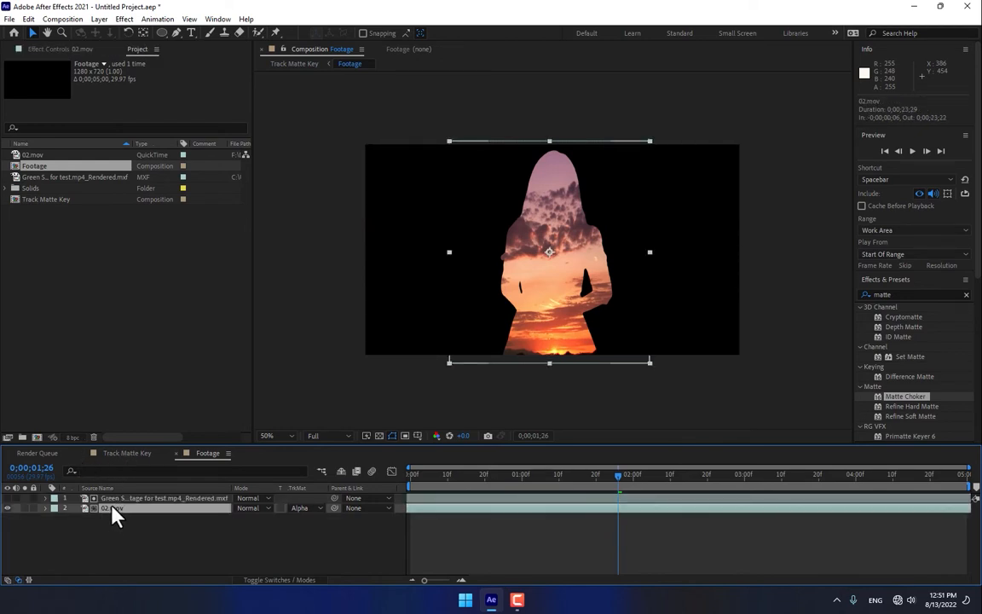
{"action": "left_click", "coordinate": [116, 500]}
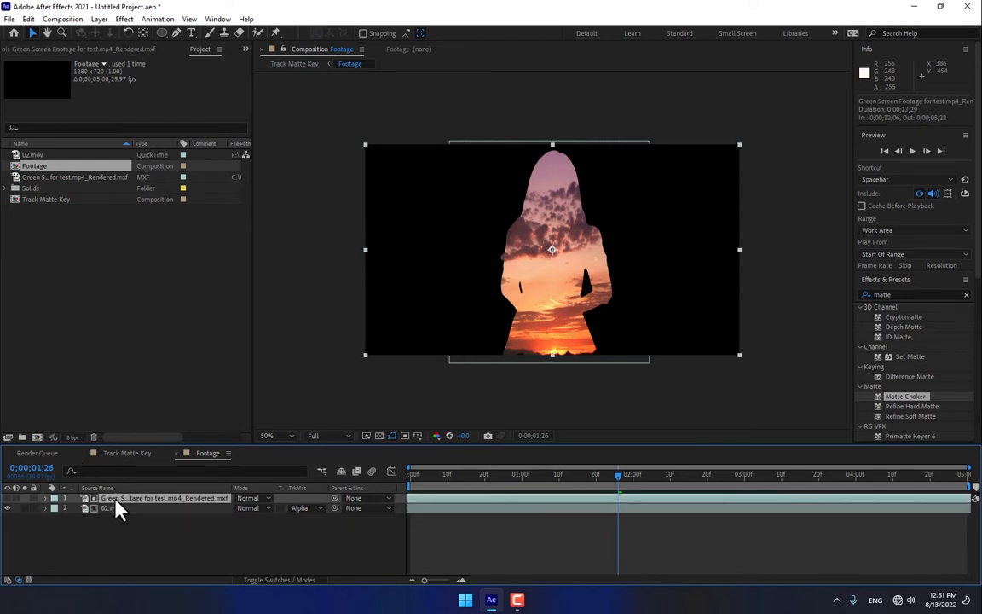
{"action": "key", "text": "ctrl+c"}
{"action": "left_click", "coordinate": [124, 453]}
{"action": "key", "text": "ctrl+v"}
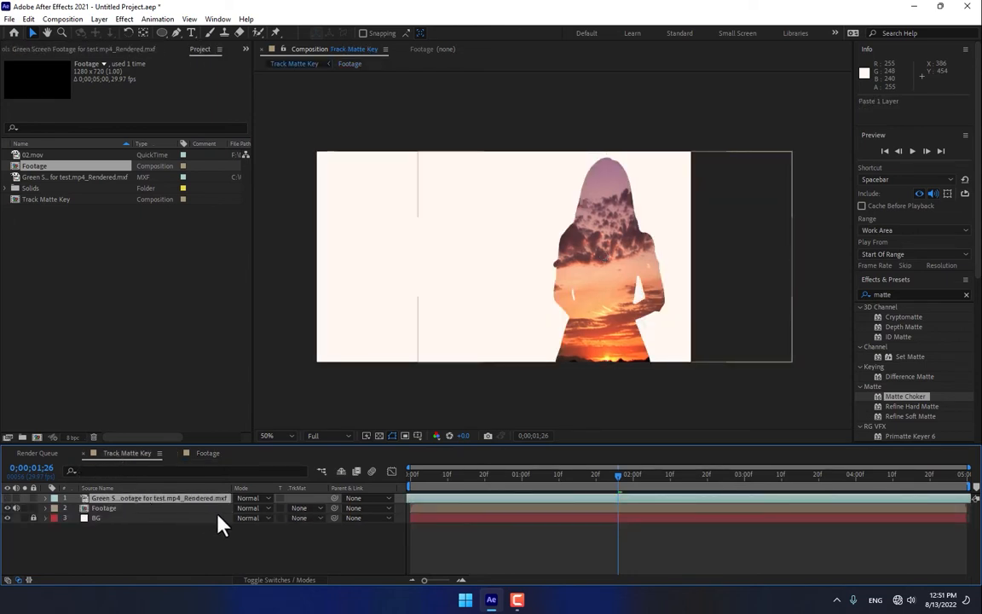
{"action": "left_click", "coordinate": [148, 544]}
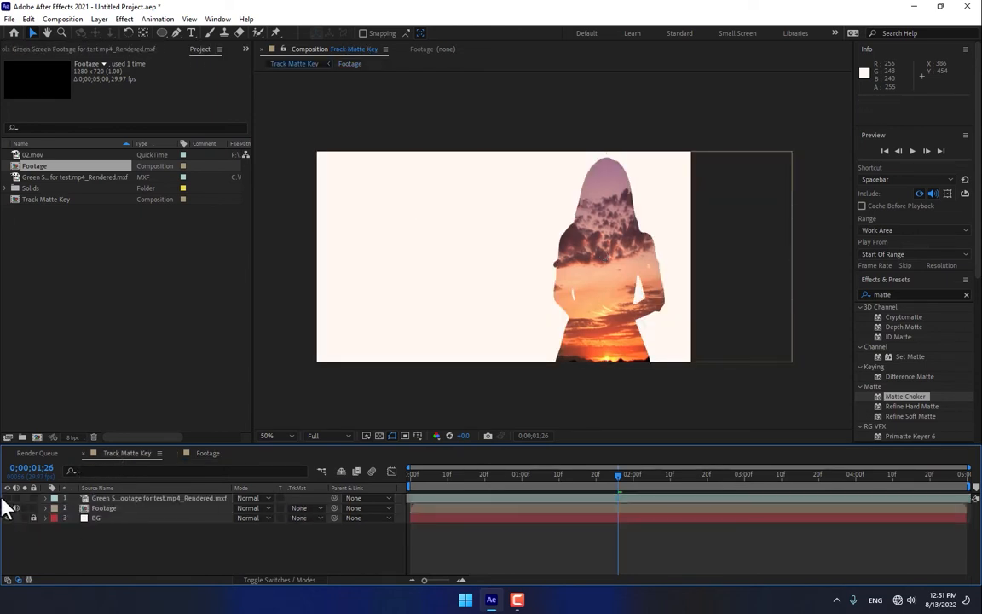
Step: Make the pasted green screen layer visible and align it exactly over the sunset-filled silhouette
{"action": "left_click", "coordinate": [7, 499]}
{"action": "left_click", "coordinate": [120, 500]}
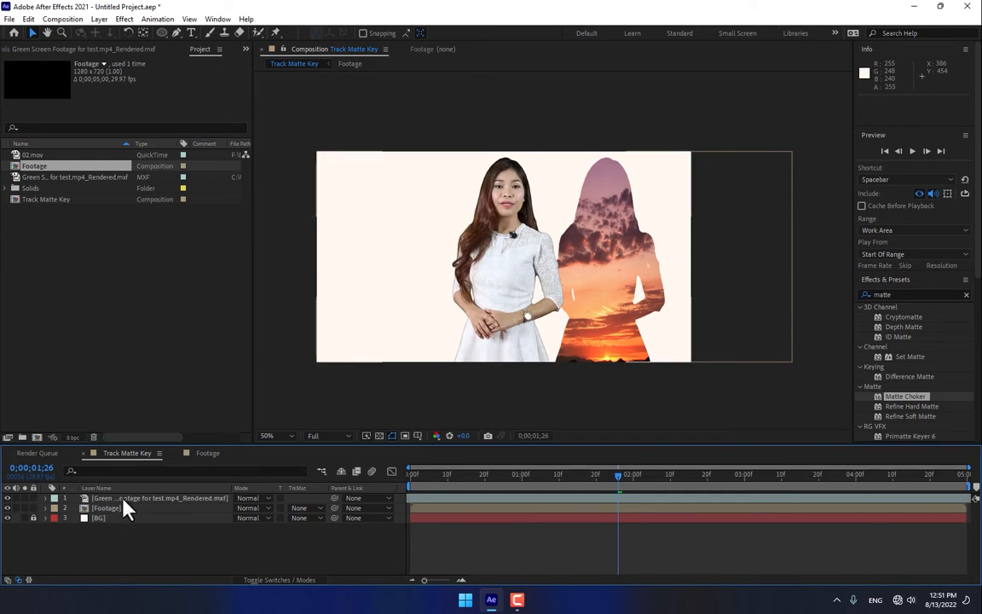
{"action": "left_click_drag", "start_coordinate": [493, 333], "coordinate": [600, 319]}
{"action": "key", "text": "Left"}
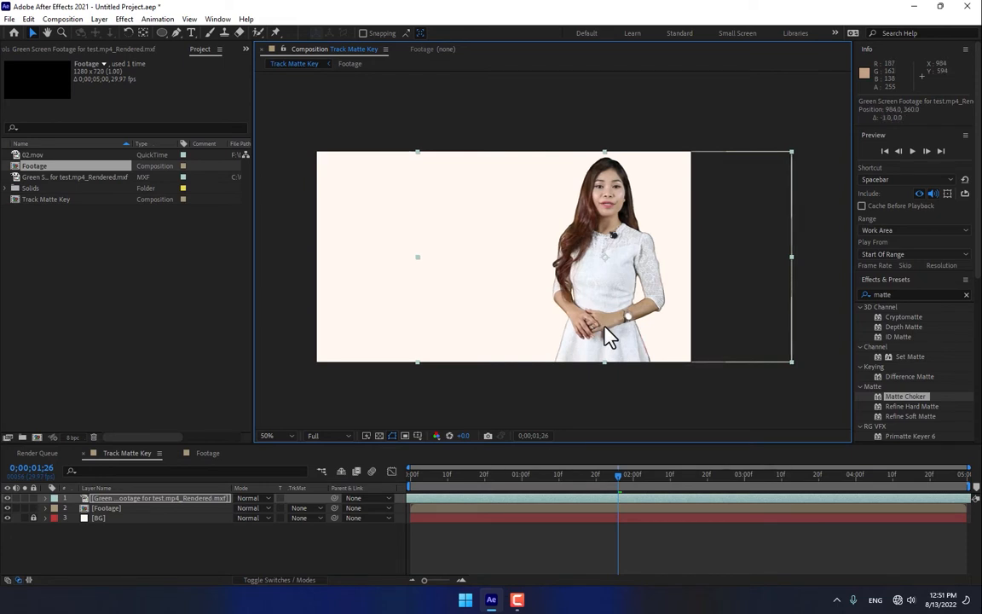
{"action": "key", "text": "Right"}
{"action": "key", "text": "Right"}
Step: Apply the Tint effect to the top green screen layer and set Amount to Tint to 43%
{"action": "left_click", "coordinate": [162, 499]}
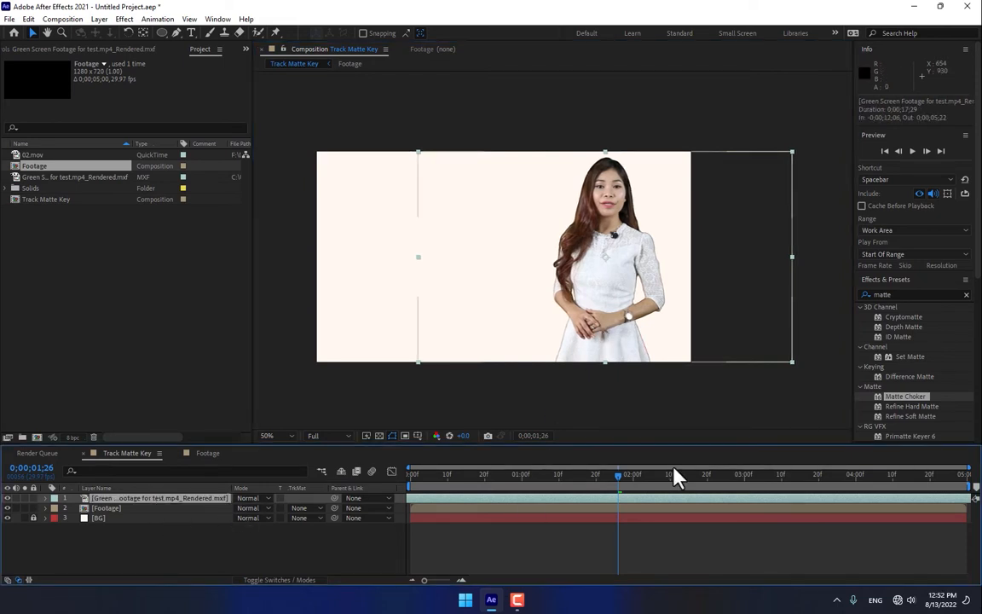
{"action": "left_click_drag", "start_coordinate": [906, 294], "coordinate": [807, 298]}
{"action": "type", "text": "tint"}
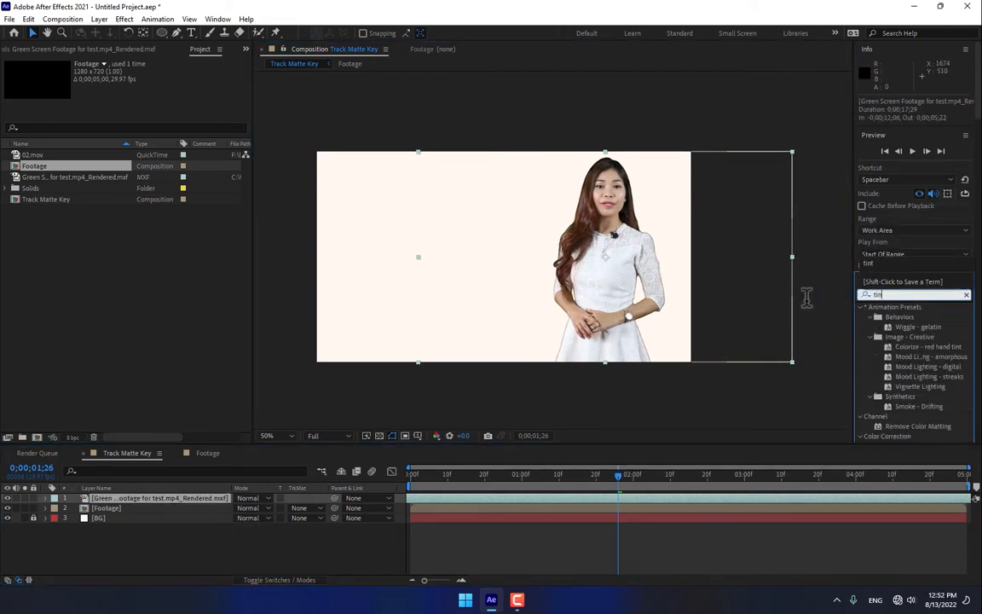
{"action": "left_click_drag", "start_coordinate": [891, 347], "coordinate": [467, 345]}
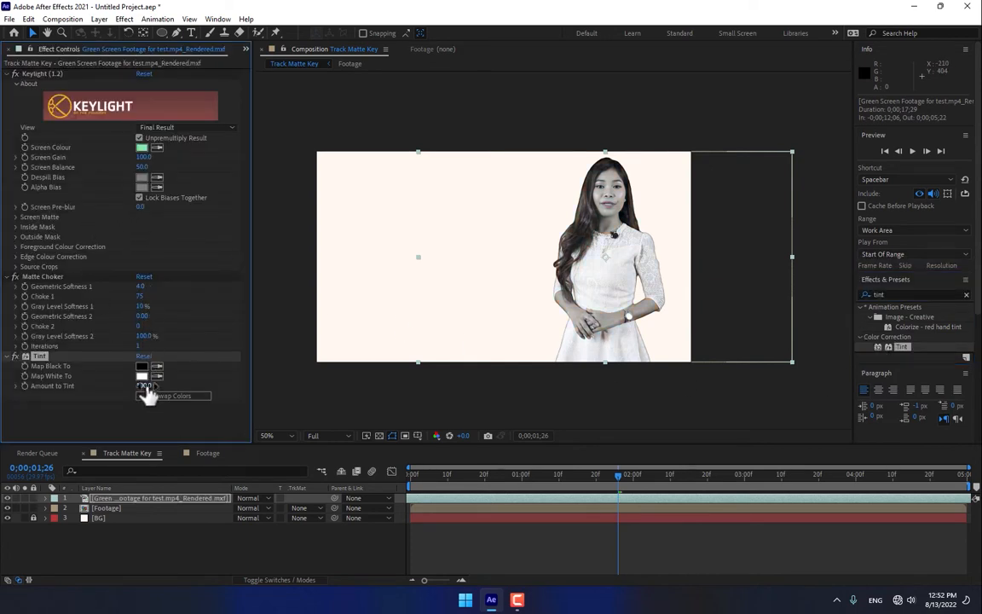
{"action": "left_click_drag", "start_coordinate": [145, 387], "coordinate": [124, 388]}
{"action": "left_click", "coordinate": [248, 545]}
Step: Draw a star-shaped mask around the woman's face on the top green screen layer
{"action": "left_click", "coordinate": [166, 498]}
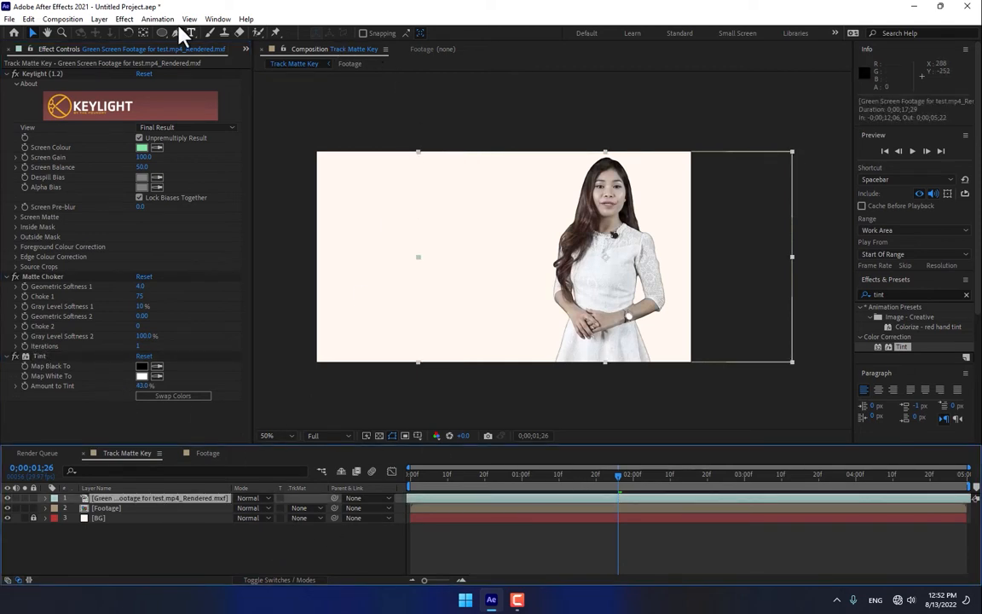
{"action": "left_click_drag", "start_coordinate": [162, 34], "coordinate": [211, 87]}
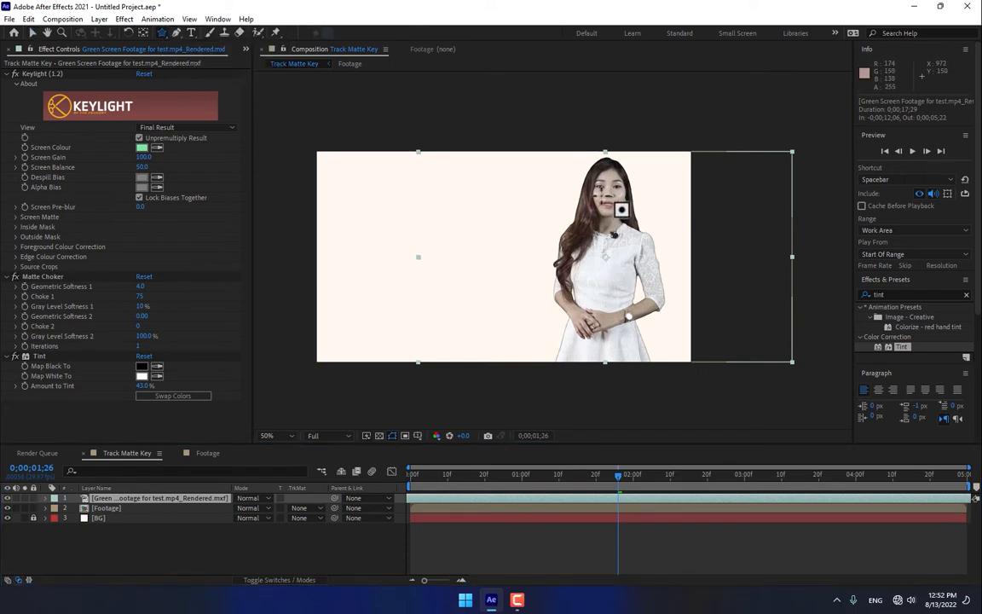
{"action": "left_click_drag", "start_coordinate": [597, 195], "coordinate": [636, 238]}
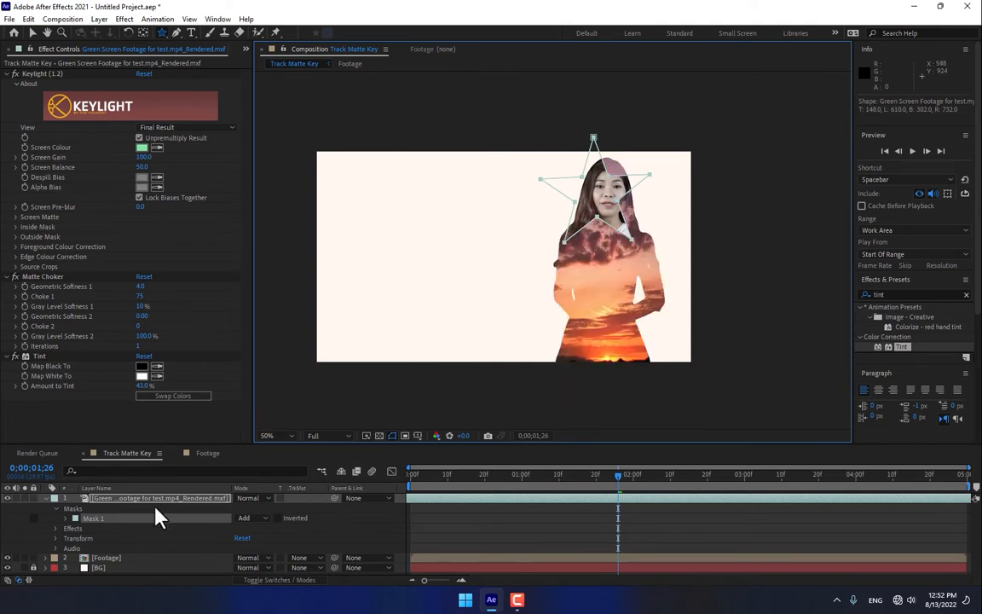
Step: Set the star mask's feather to 138 pixels and its expansion to 34 pixels
{"action": "key", "text": "m"}
{"action": "key", "text": "m"}
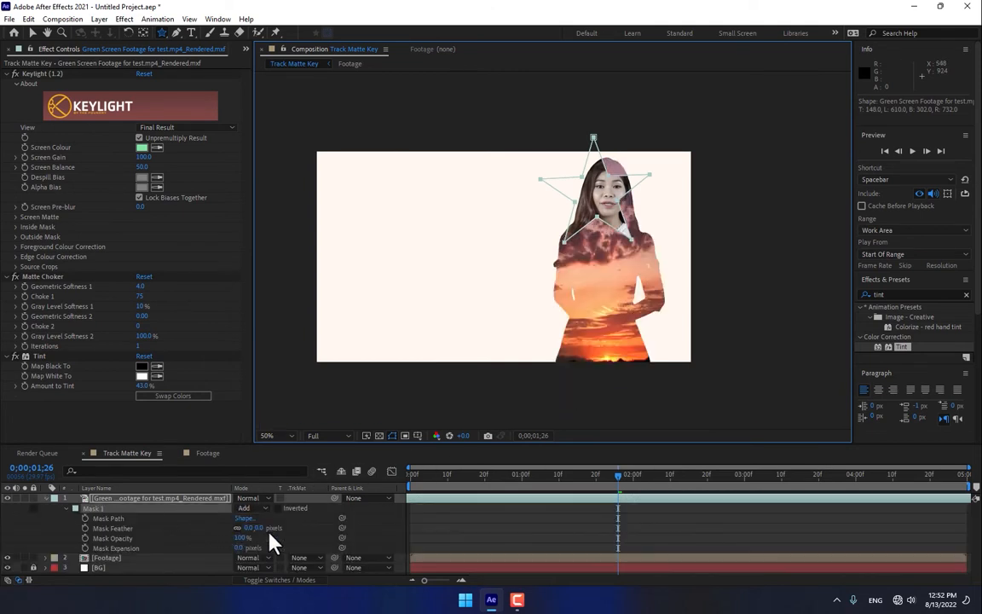
{"action": "left_click_drag", "start_coordinate": [260, 527], "coordinate": [317, 525]}
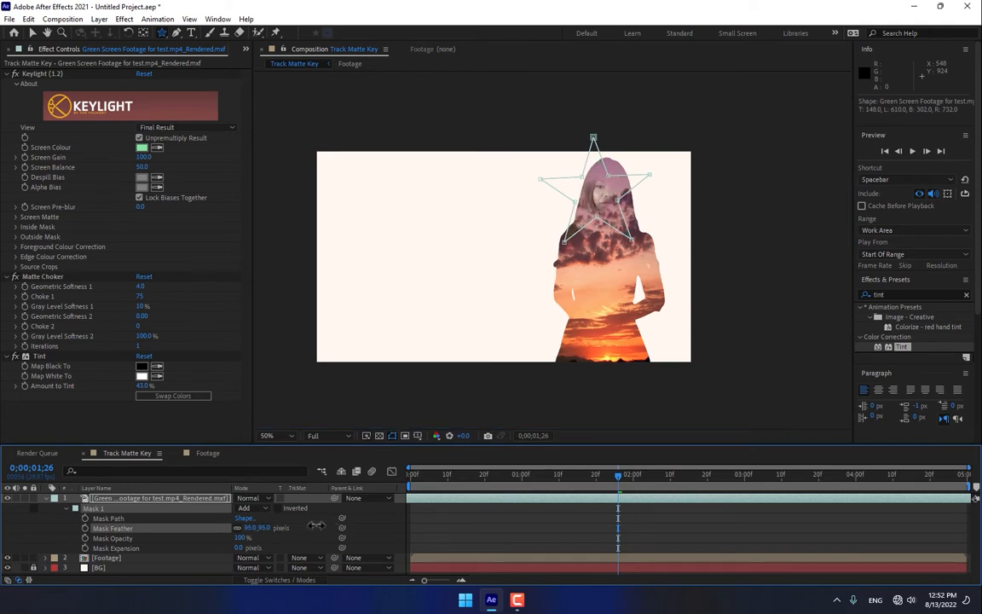
{"action": "left_click_drag", "start_coordinate": [240, 549], "coordinate": [281, 527]}
Step: Reshape the star mask by pulling its vertices inward around the woman's face and down over her chest
{"action": "key", "text": "v"}
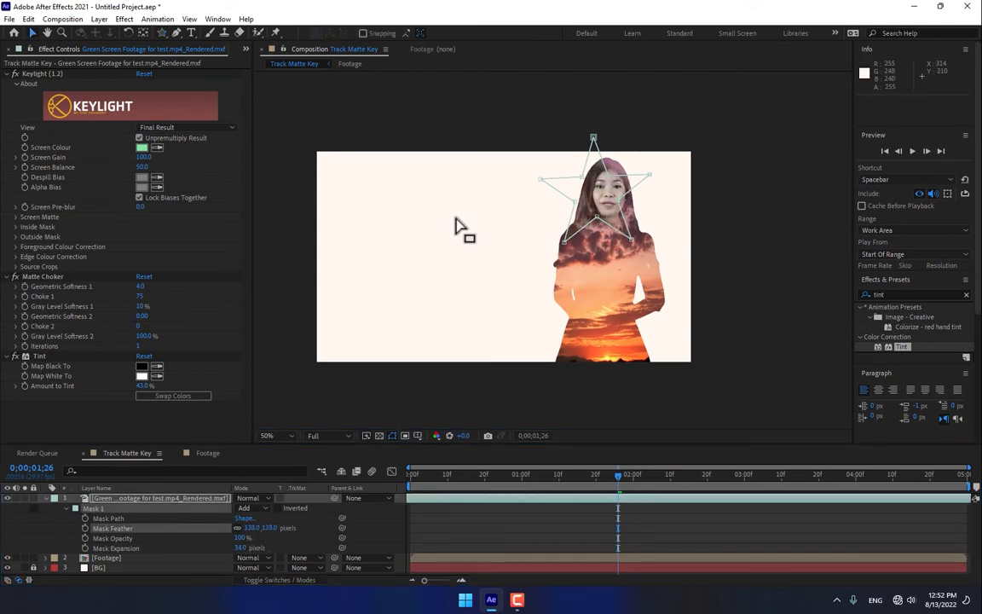
{"action": "left_click_drag", "start_coordinate": [565, 243], "coordinate": [552, 258]}
{"action": "left_click_drag", "start_coordinate": [597, 217], "coordinate": [598, 240]}
{"action": "left_click_drag", "start_coordinate": [650, 175], "coordinate": [637, 178]}
{"action": "left_click_drag", "start_coordinate": [618, 200], "coordinate": [630, 156]}
{"action": "left_click_drag", "start_coordinate": [553, 257], "coordinate": [612, 277]}
{"action": "left_click_drag", "start_coordinate": [540, 179], "coordinate": [580, 200]}
{"action": "left_click_drag", "start_coordinate": [594, 137], "coordinate": [602, 160]}
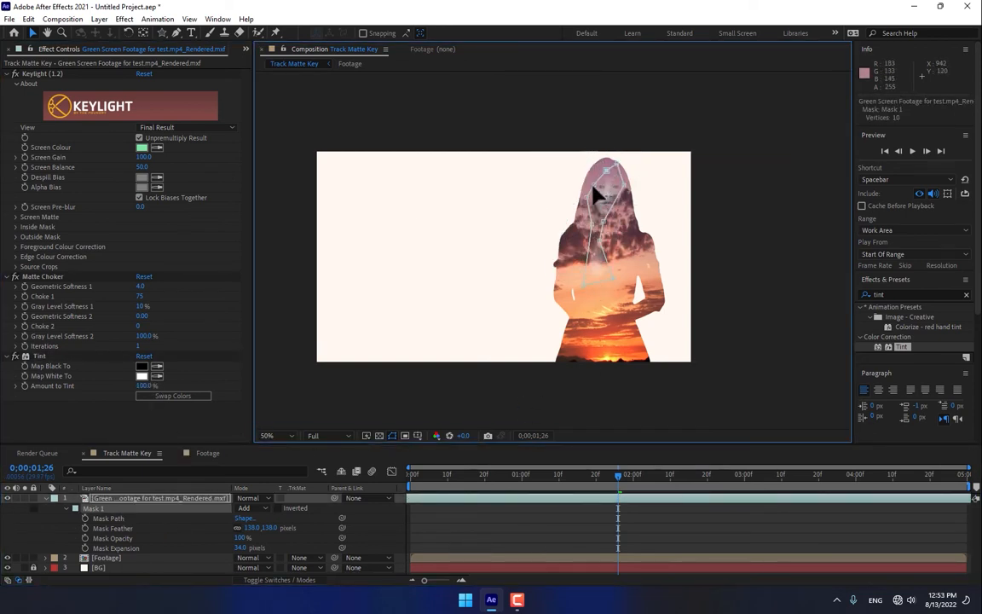
Step: Set the mask feather to 146 pixels and fine-tune the mask's vertices so the face blends into the sunset
{"action": "left_click_drag", "start_coordinate": [251, 528], "coordinate": [217, 538]}
{"action": "left_click_drag", "start_coordinate": [592, 225], "coordinate": [560, 243]}
{"action": "left_click_drag", "start_coordinate": [250, 528], "coordinate": [285, 530]}
{"action": "left_click_drag", "start_coordinate": [580, 199], "coordinate": [570, 196]}
{"action": "left_click_drag", "start_coordinate": [603, 222], "coordinate": [613, 216]}
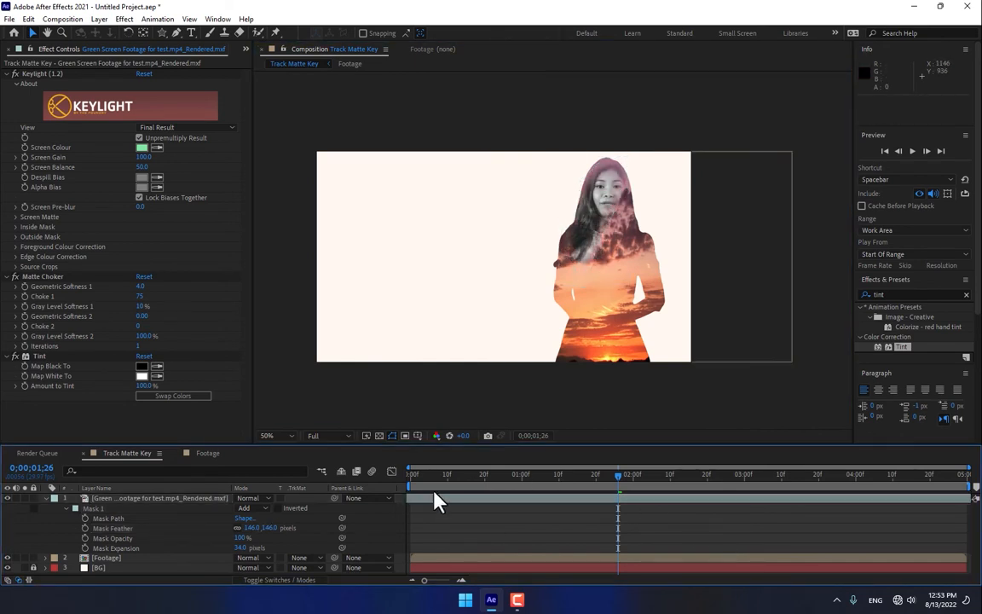
Step: Create a new 1280 × 720 px solid layer named Particles
{"action": "right_click", "coordinate": [373, 537]}
{"action": "mouse_move", "coordinate": [445, 394]}
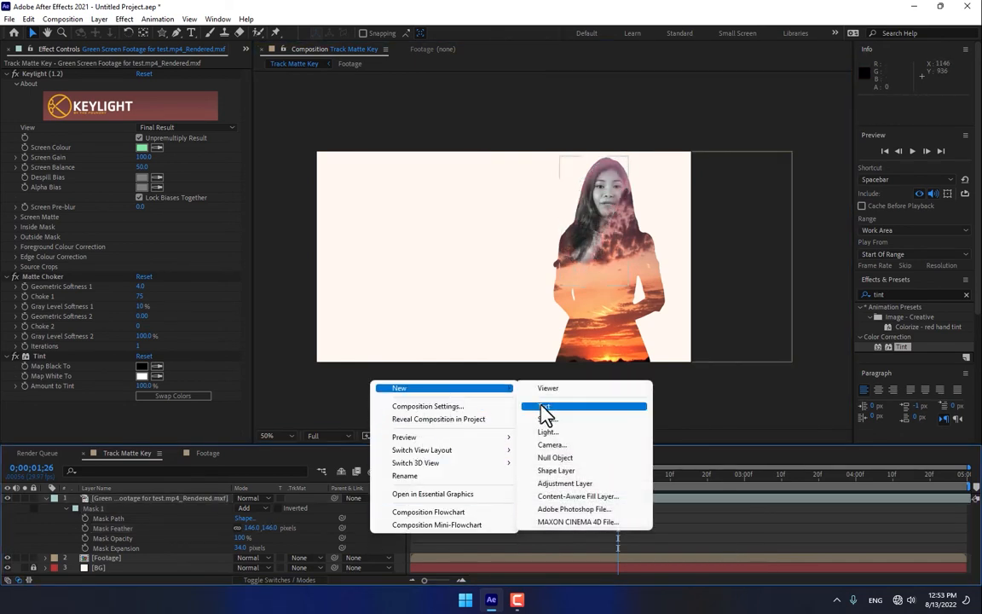
{"action": "left_click", "coordinate": [550, 418]}
{"action": "type", "text": "Par"}
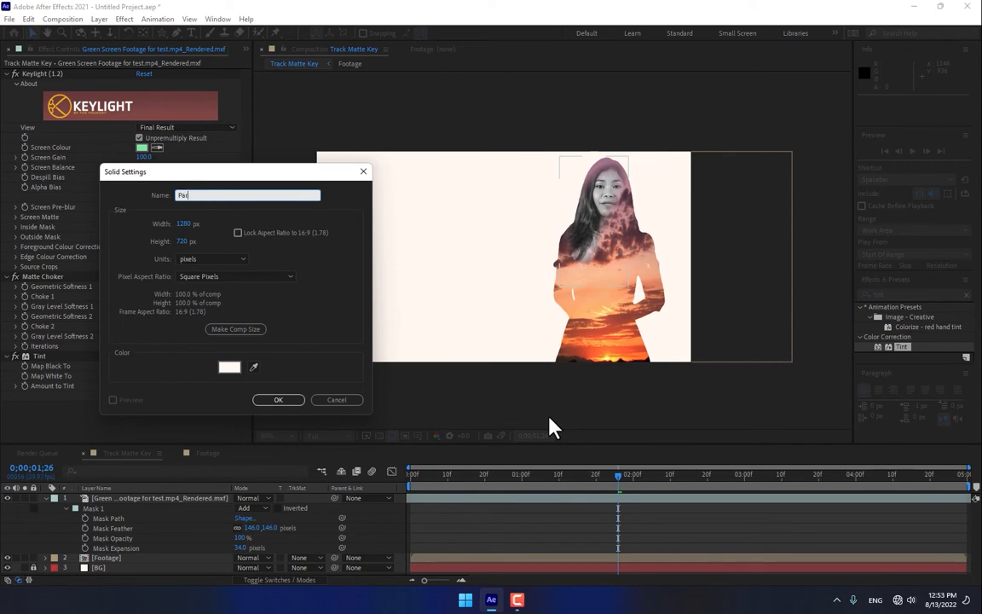
{"action": "type", "text": "ticles"}
{"action": "key", "text": "Return"}
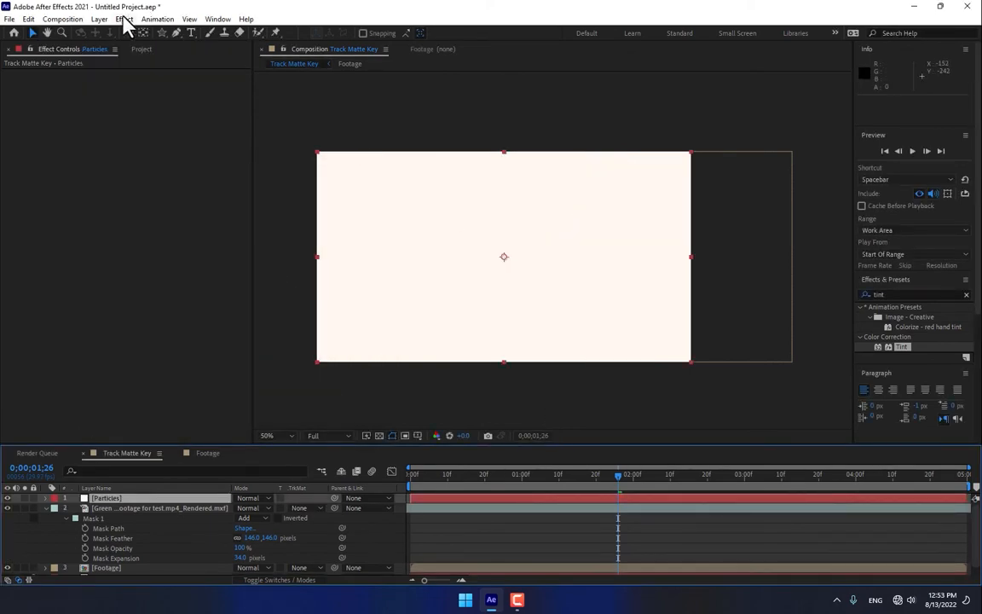
Step: Apply the RG Trapcode Particular effect to the Particles layer and expand its master emitter settings
{"action": "left_click", "coordinate": [123, 19]}
{"action": "mouse_move", "coordinate": [174, 308]}
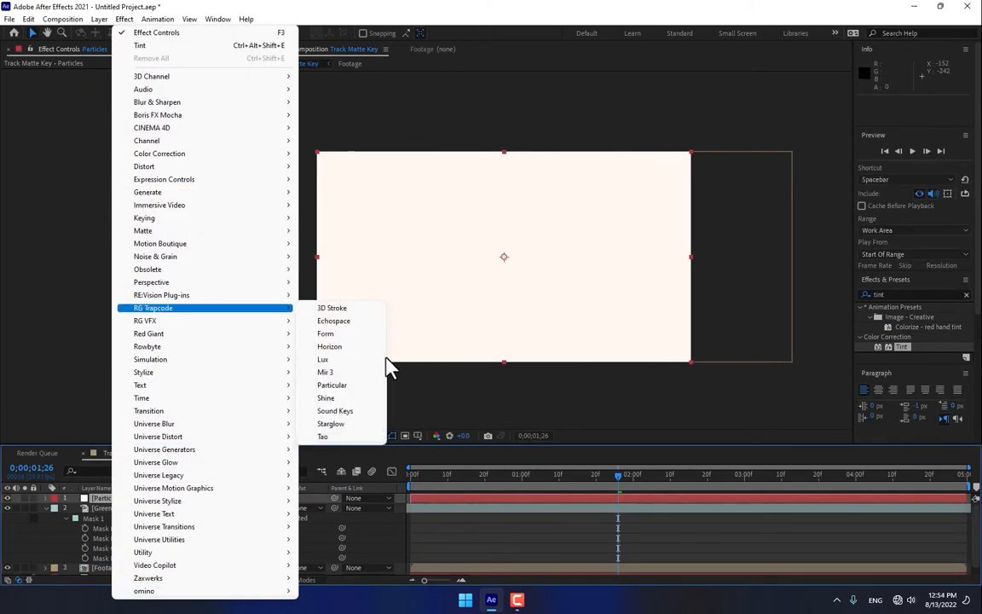
{"action": "left_click", "coordinate": [354, 387]}
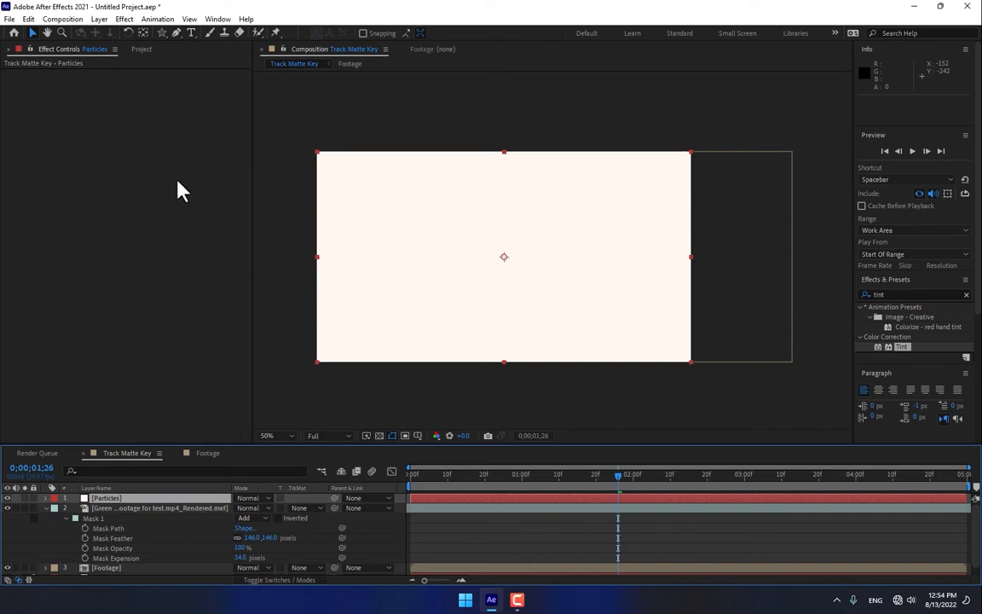
{"action": "left_click", "coordinate": [15, 150]}
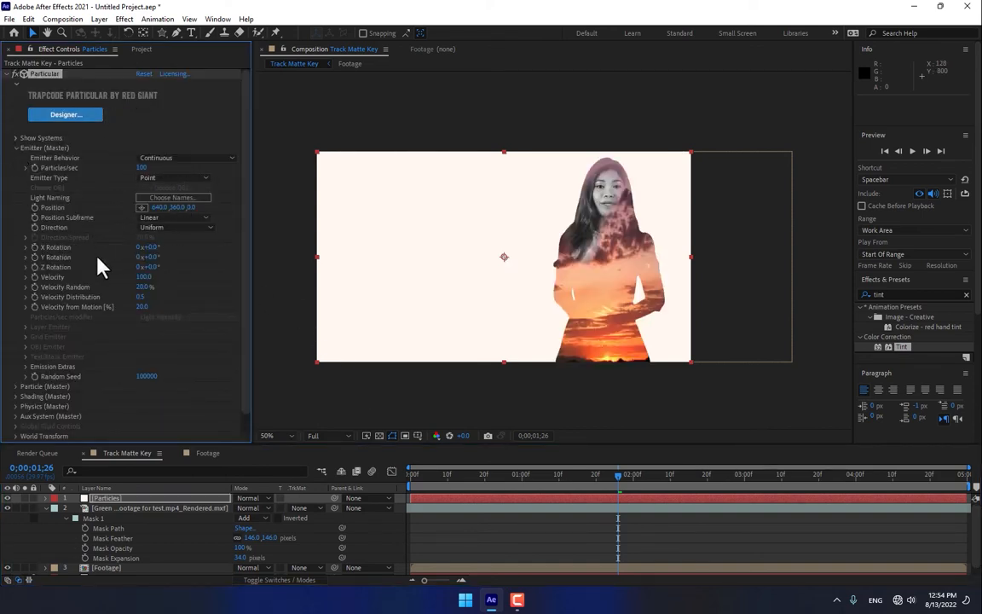
Step: Set the emitter type to Box with XYZ Individual sizing, reduce Emitter Size X to 0, and go to 0;00;03;07
{"action": "left_click", "coordinate": [168, 179]}
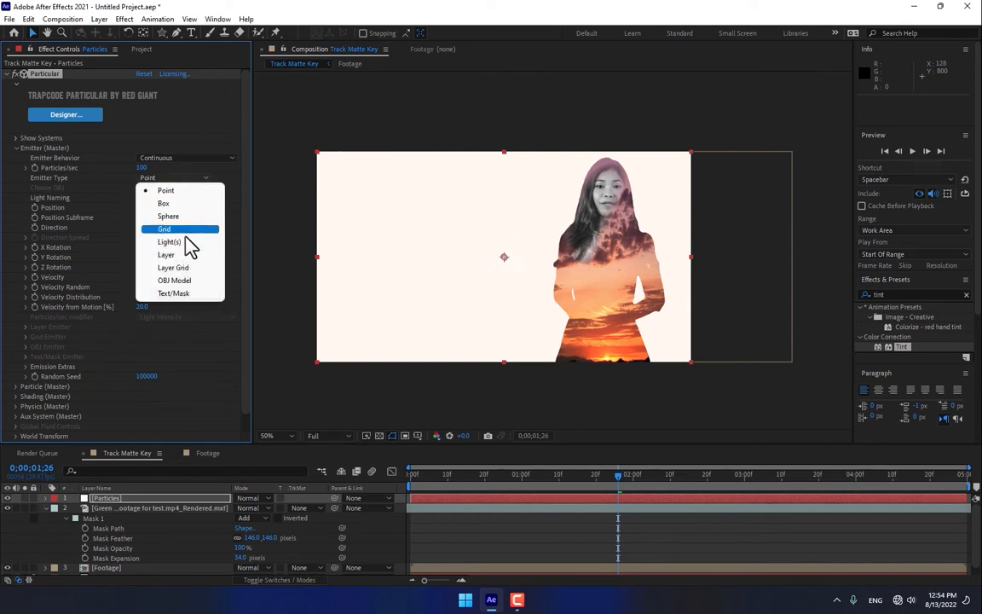
{"action": "left_click", "coordinate": [182, 206]}
{"action": "left_click", "coordinate": [162, 317]}
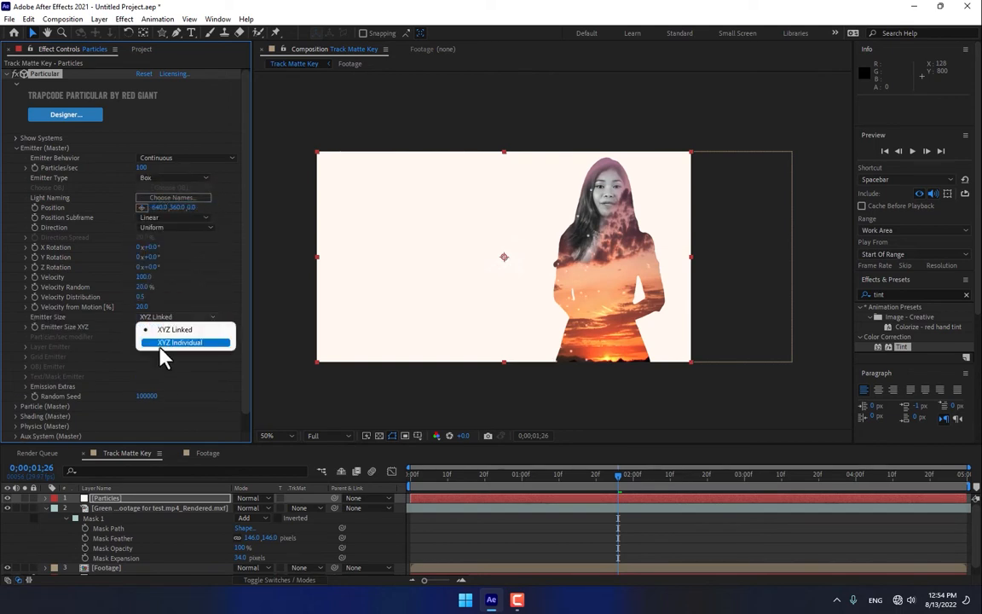
{"action": "left_click", "coordinate": [169, 344]}
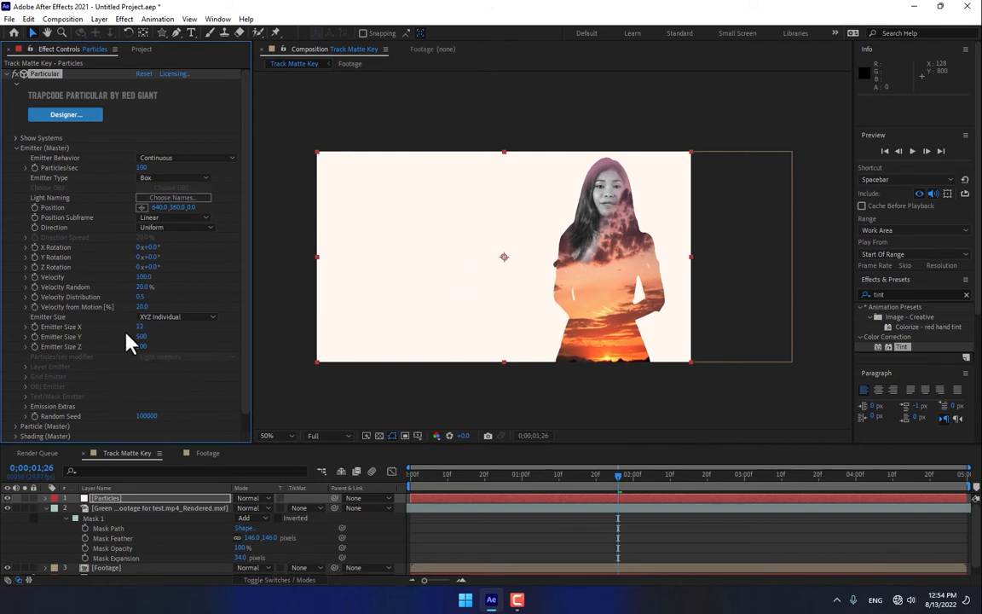
{"action": "left_click_drag", "start_coordinate": [126, 333], "coordinate": [121, 333]}
{"action": "left_click_drag", "start_coordinate": [620, 476], "coordinate": [771, 492]}
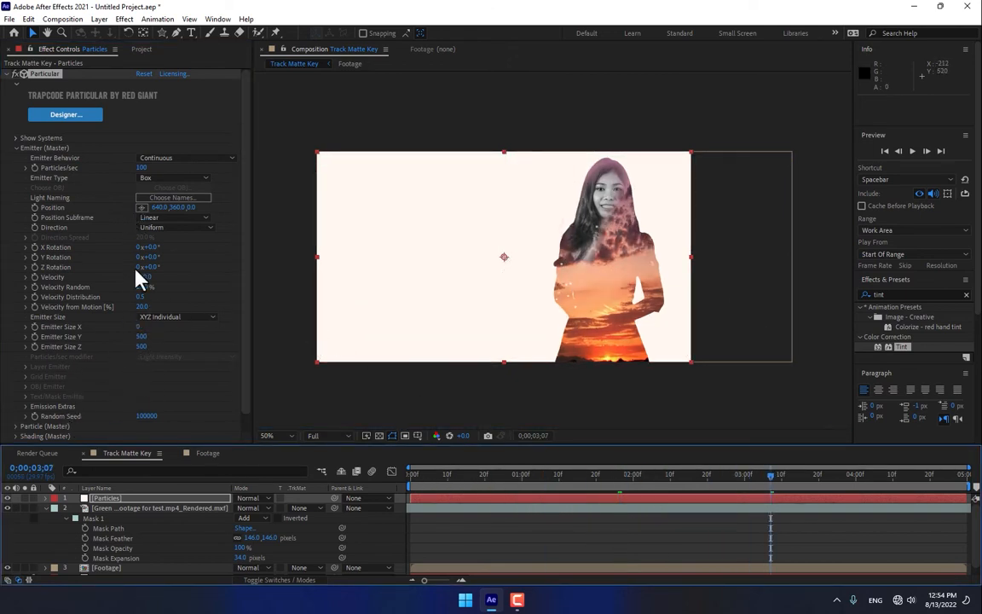
Step: Change the particle type to Sprite and choose the Spinning Leaf 3 sprite
{"action": "scroll", "coordinate": [51, 376], "scroll_direction": "down", "scroll_amount": 1}
{"action": "left_click", "coordinate": [15, 407]}
{"action": "scroll", "coordinate": [35, 409], "scroll_direction": "down", "scroll_amount": 5}
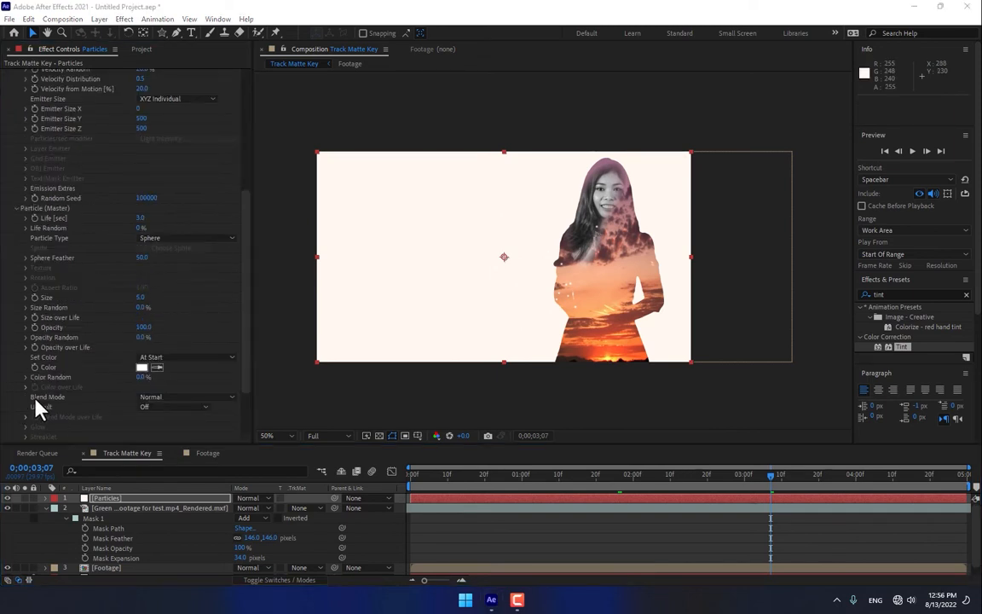
{"action": "scroll", "coordinate": [209, 315], "scroll_direction": "down", "scroll_amount": 1}
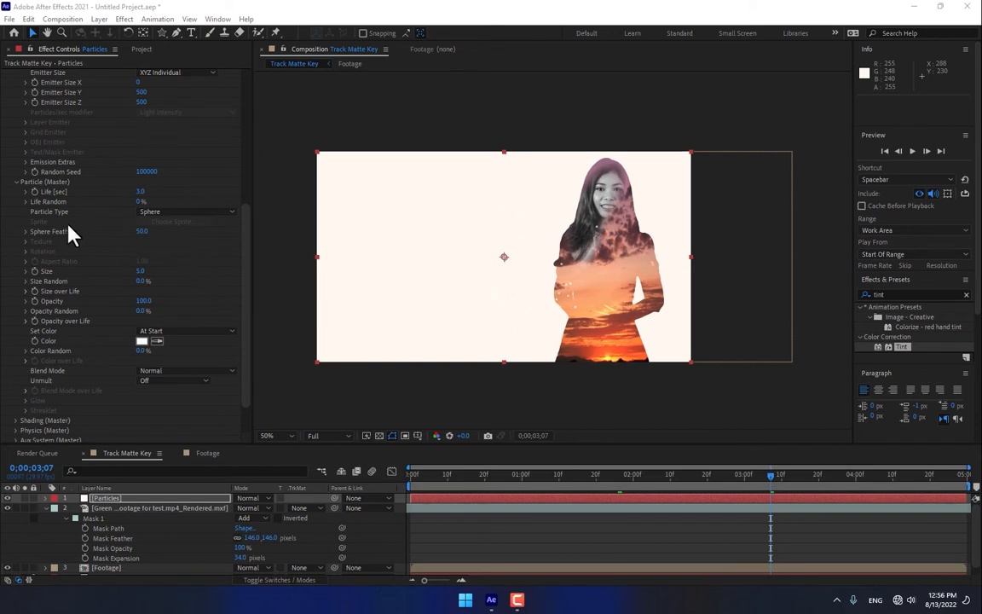
{"action": "left_click", "coordinate": [179, 212]}
{"action": "left_click", "coordinate": [195, 290]}
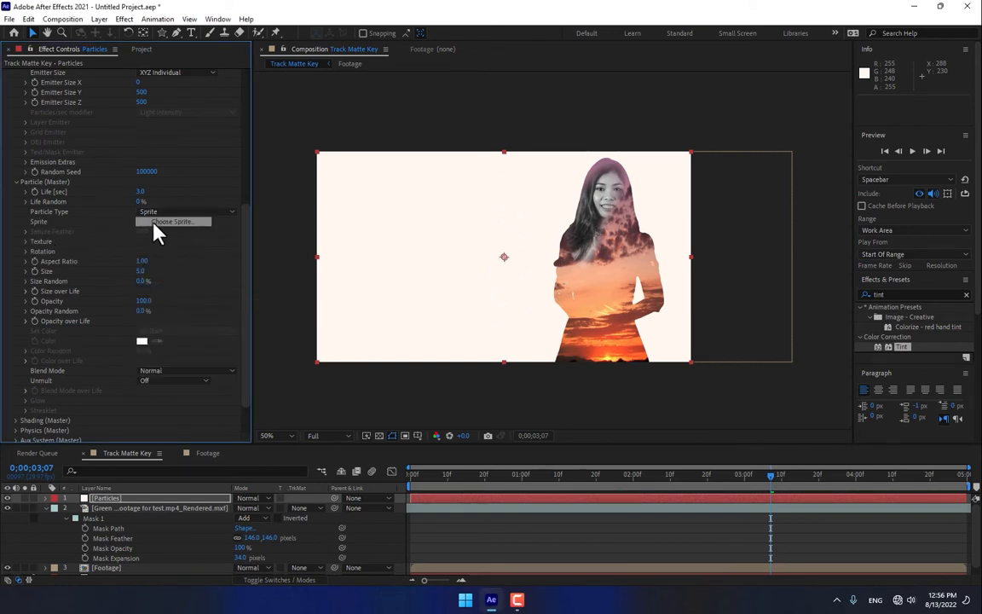
{"action": "left_click", "coordinate": [154, 222]}
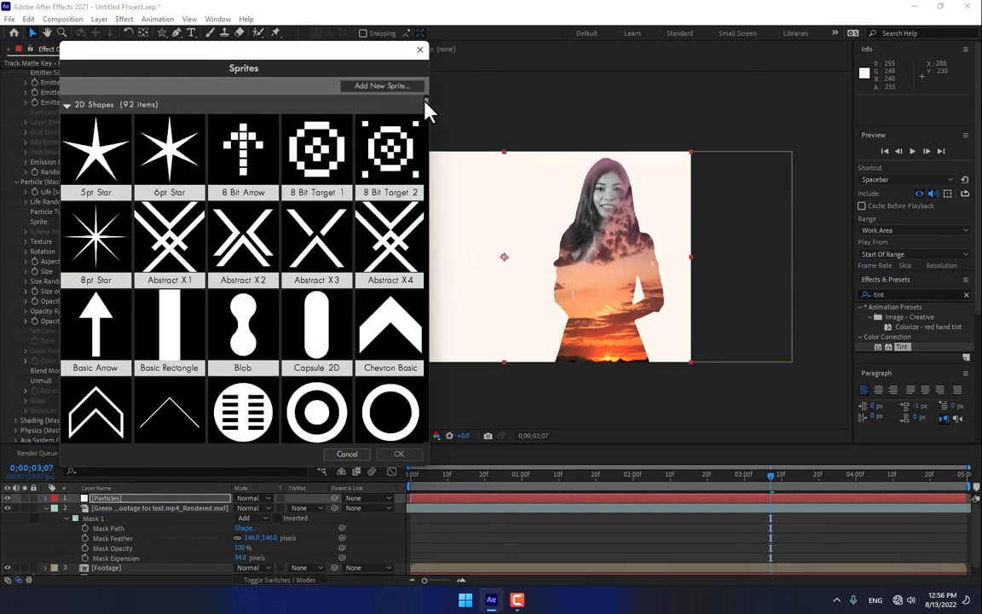
{"action": "left_click_drag", "start_coordinate": [427, 109], "coordinate": [424, 327]}
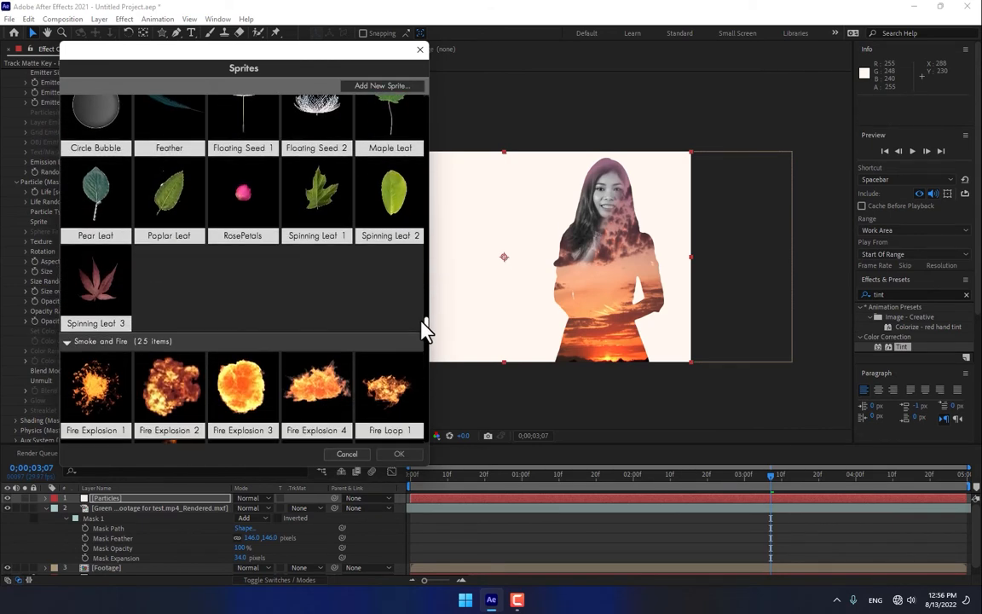
{"action": "double_click", "coordinate": [94, 300]}
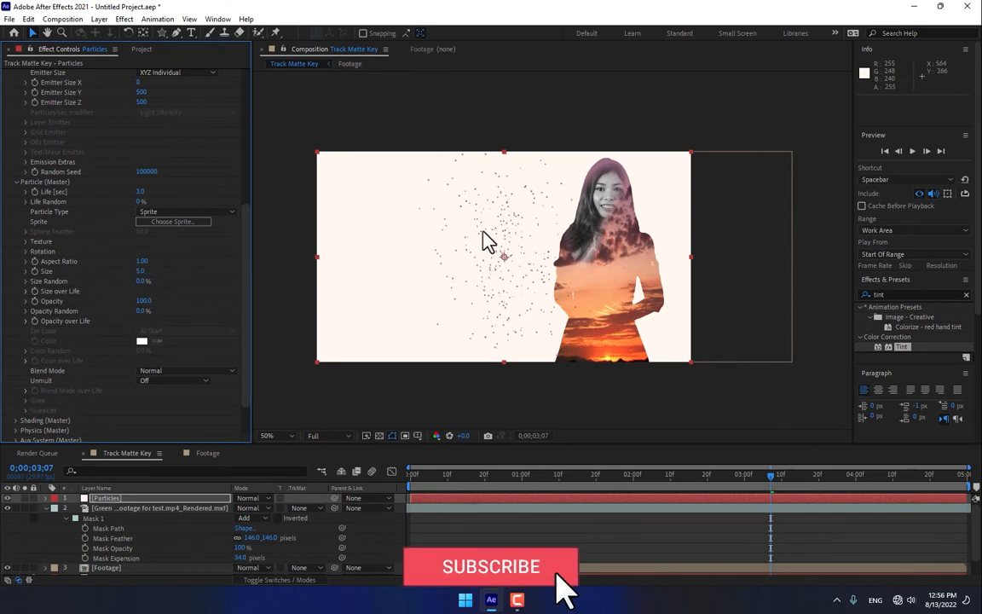
Step: Move the emitter onto the woman at about 984, 410 and set Emitter Size Y to 614 and Z to 45
{"action": "left_click_drag", "start_coordinate": [519, 267], "coordinate": [604, 275]}
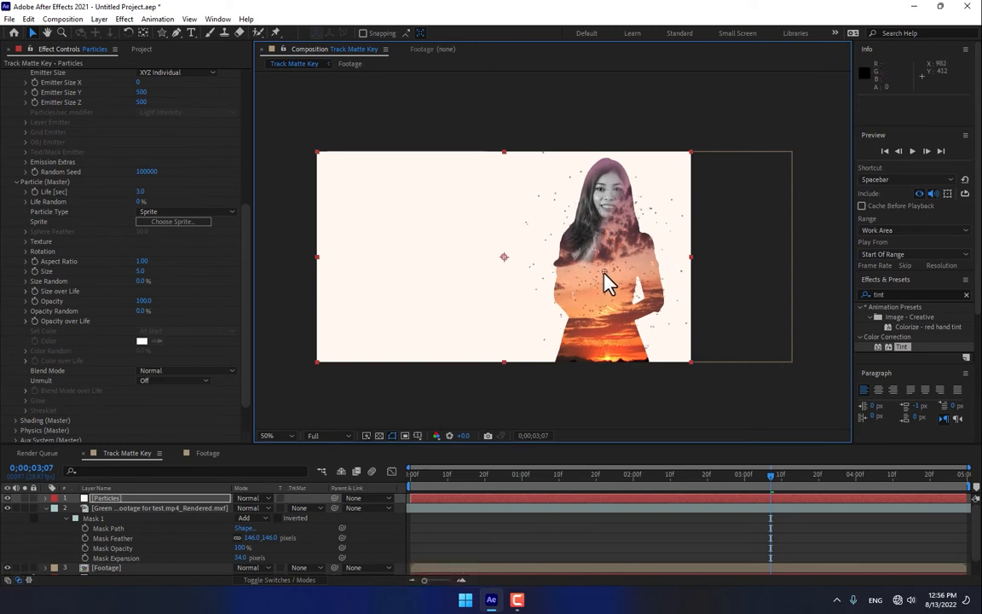
{"action": "left_click", "coordinate": [246, 271]}
{"action": "left_click_drag", "start_coordinate": [246, 279], "coordinate": [253, 193]}
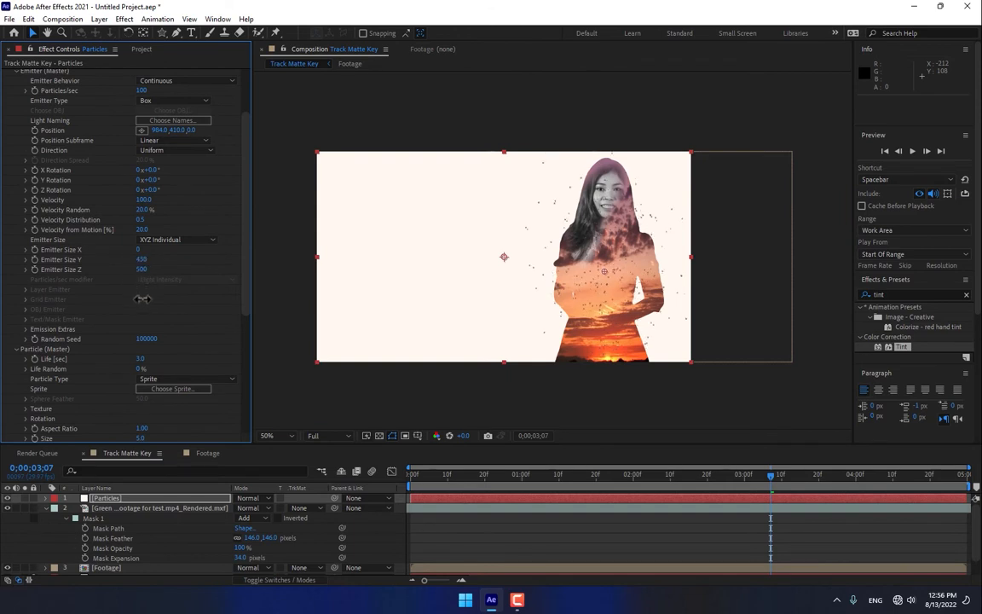
{"action": "left_click_drag", "start_coordinate": [142, 270], "coordinate": [150, 378]}
{"action": "left_click_drag", "start_coordinate": [150, 423], "coordinate": [156, 553]}
Step: In the Air physics settings, set Wind X to -350 and Wind Y to -59
{"action": "left_click_drag", "start_coordinate": [248, 245], "coordinate": [30, 395]}
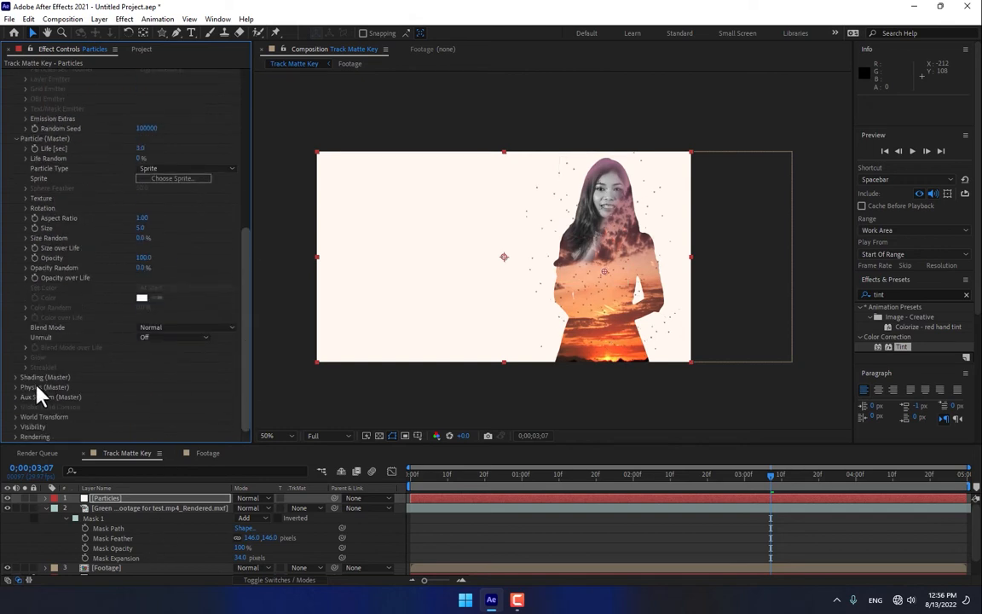
{"action": "left_click", "coordinate": [16, 388]}
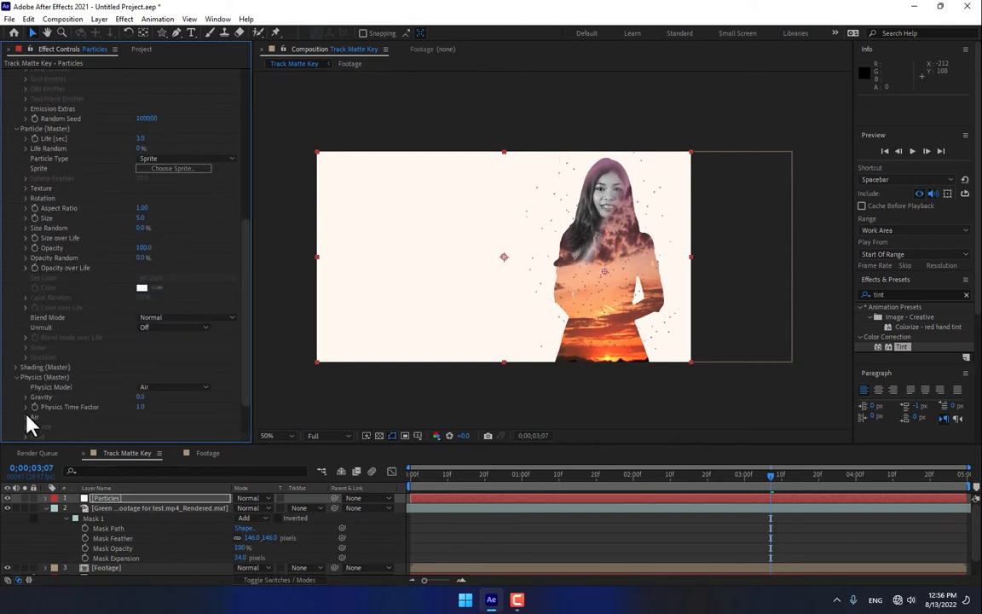
{"action": "scroll", "coordinate": [90, 416], "scroll_direction": "down", "scroll_amount": 3}
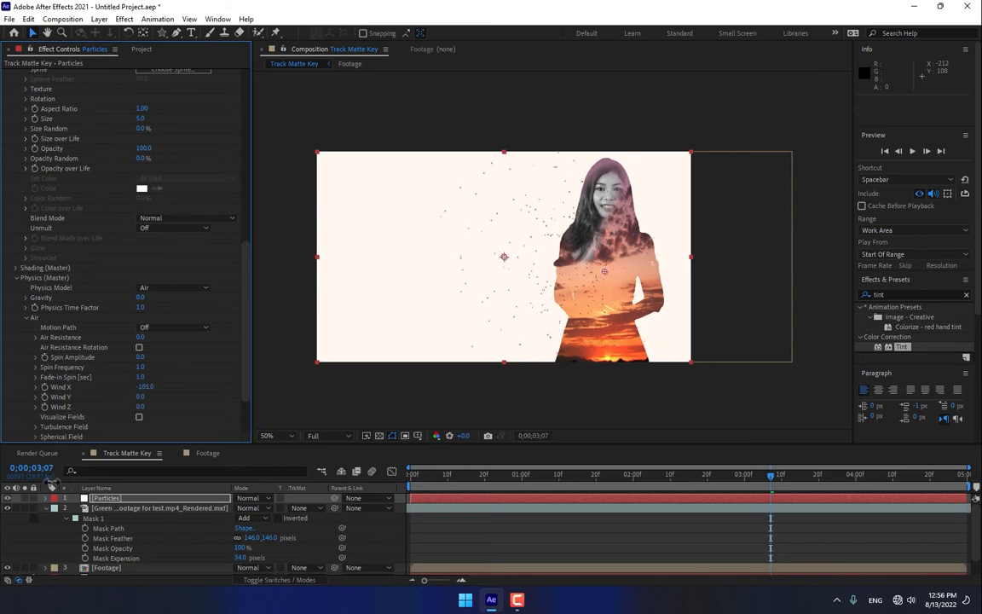
{"action": "left_click_drag", "start_coordinate": [51, 483], "coordinate": [40, 499]}
Step: Set the particle size to 7.9 with 100% Size Random and apply the linear descending preset to Size over Life
{"action": "left_click_drag", "start_coordinate": [247, 274], "coordinate": [247, 219]}
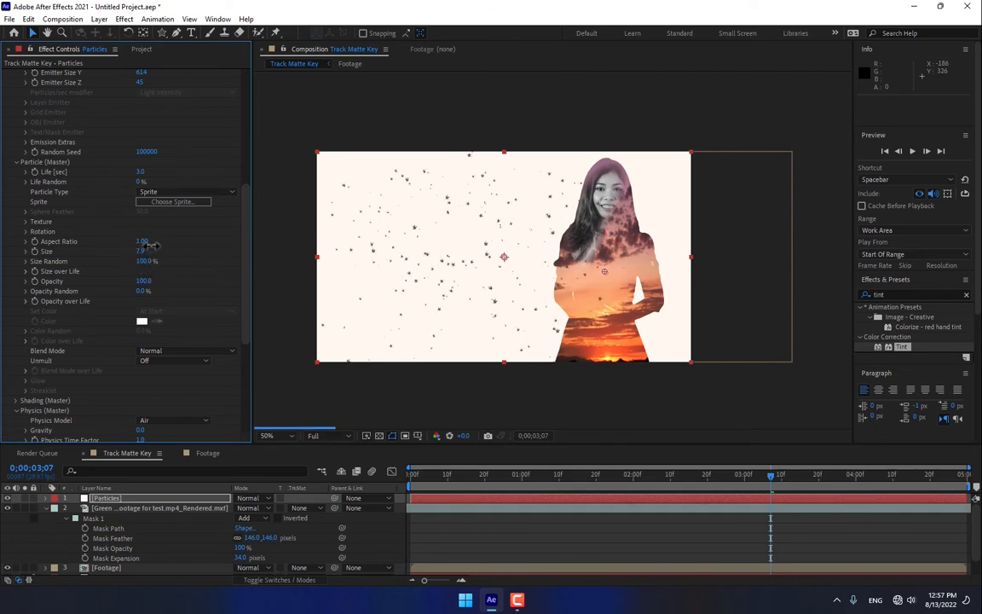
{"action": "left_click_drag", "start_coordinate": [245, 249], "coordinate": [228, 232]}
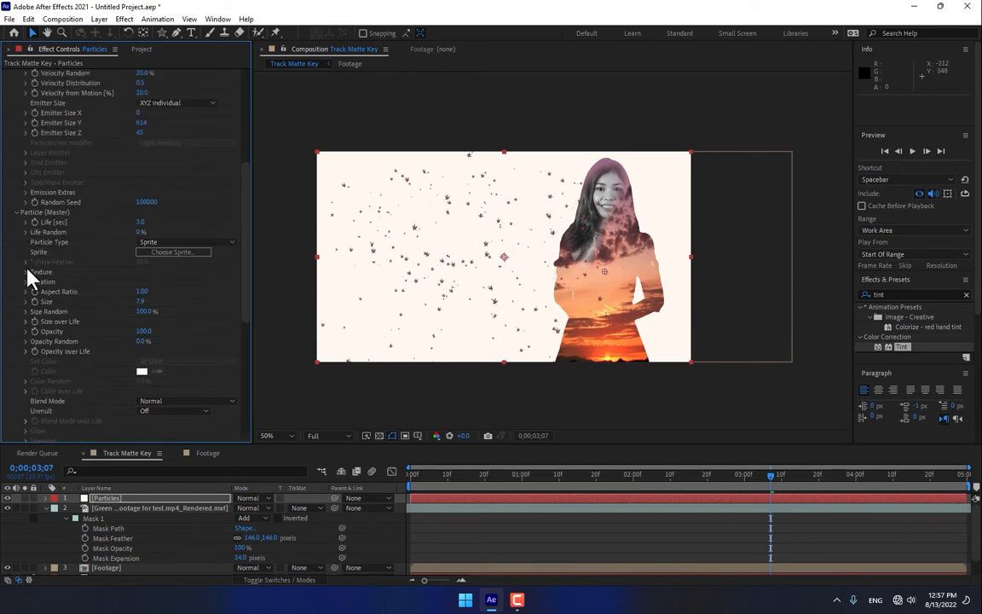
{"action": "left_click", "coordinate": [26, 321]}
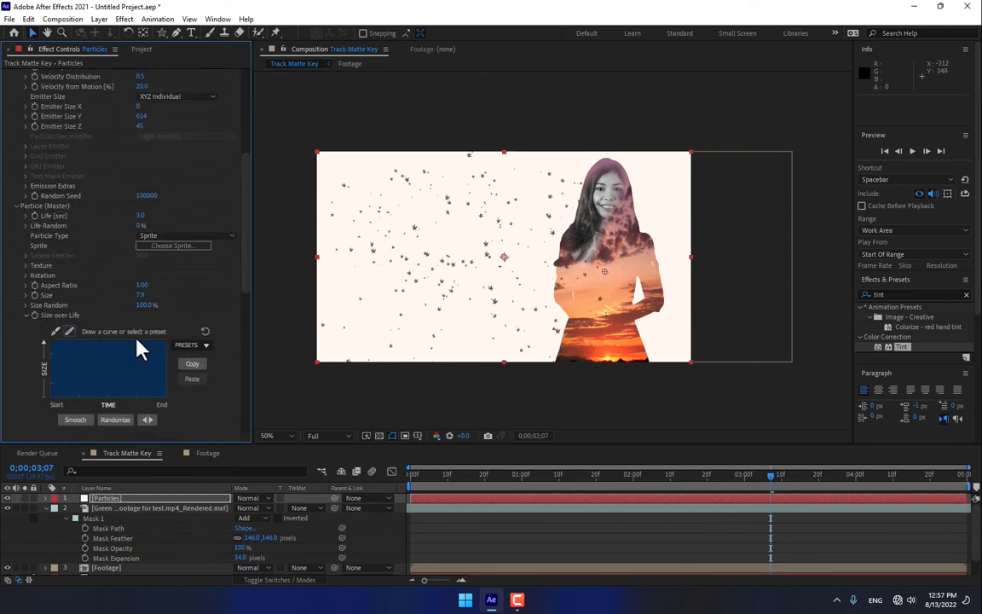
{"action": "left_click", "coordinate": [203, 345]}
{"action": "left_click", "coordinate": [198, 374]}
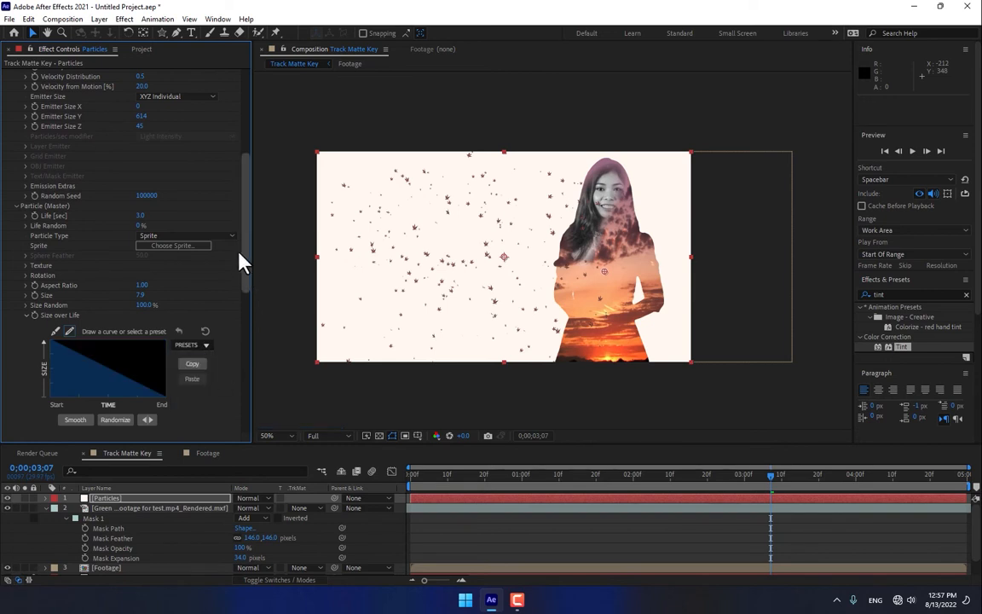
Step: Apply the linear descending preset to the particles' Opacity over Life
{"action": "left_click_drag", "start_coordinate": [245, 248], "coordinate": [236, 296]}
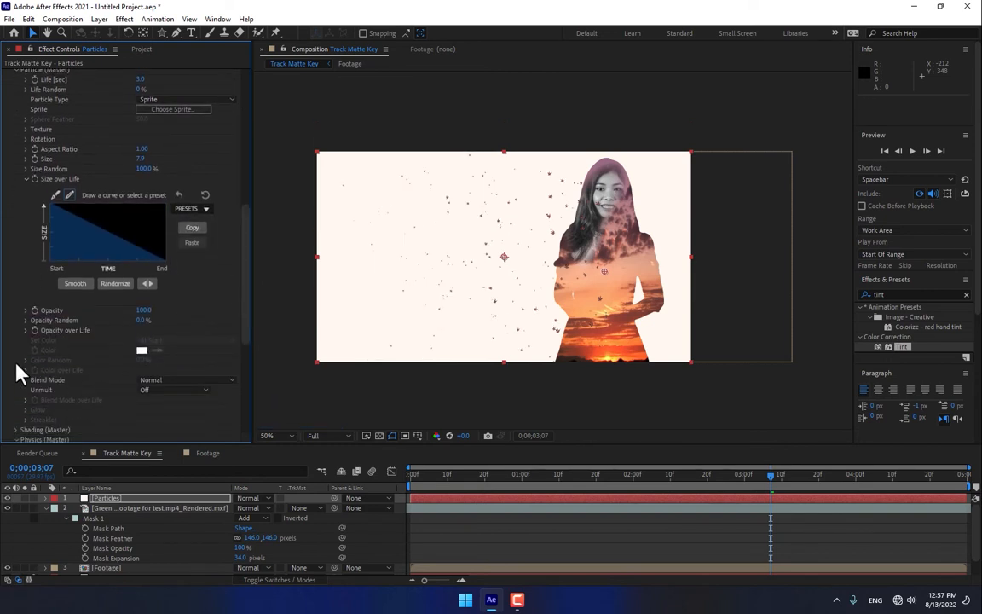
{"action": "left_click", "coordinate": [23, 325]}
{"action": "left_click", "coordinate": [186, 345]}
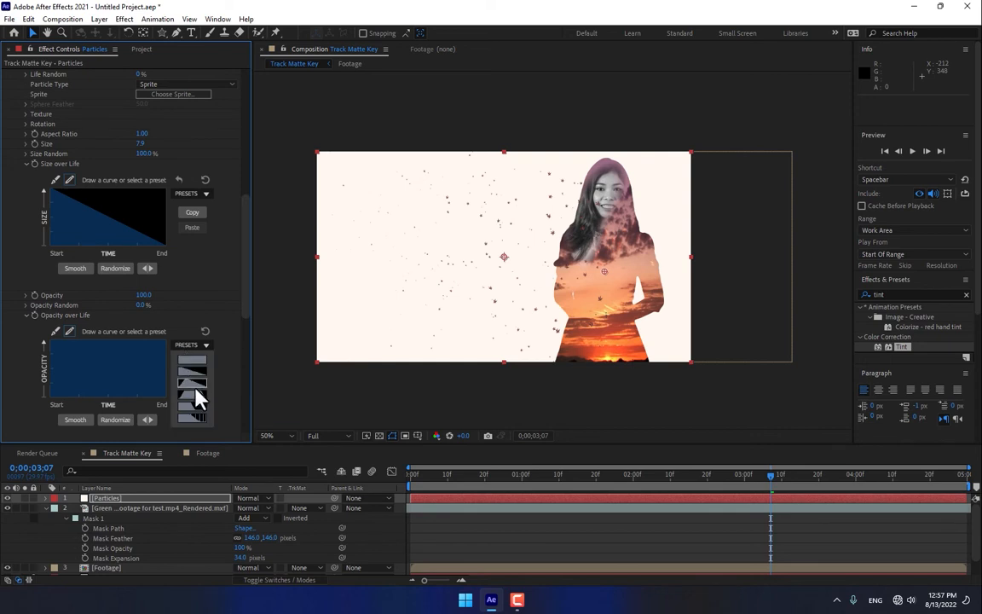
{"action": "left_click", "coordinate": [196, 375]}
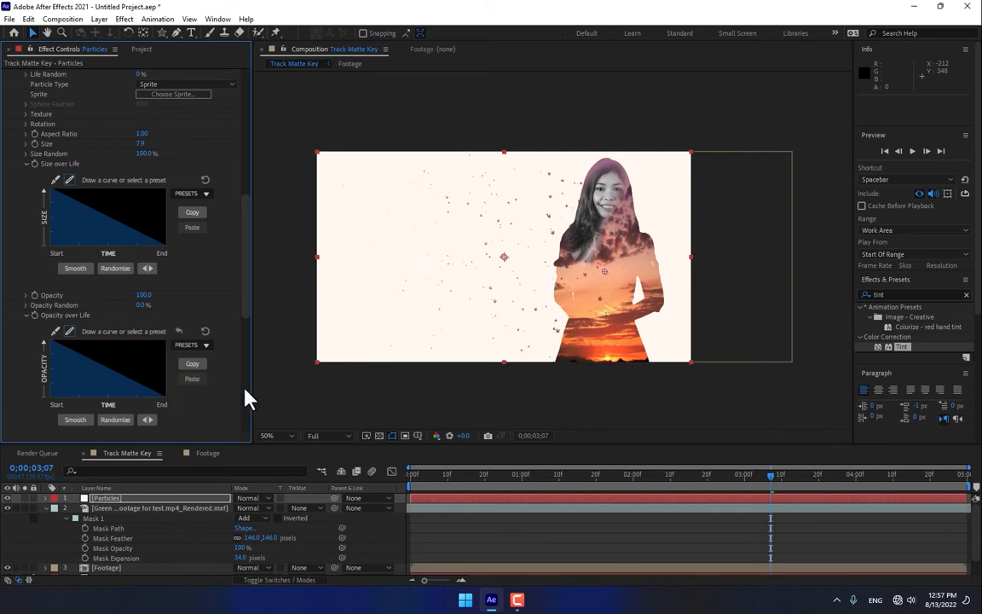
Step: Make the particles' Wind X more negative so the leaves blow farther away from the woman
{"action": "left_click_drag", "start_coordinate": [238, 214], "coordinate": [233, 288]}
{"action": "scroll", "coordinate": [234, 311], "scroll_direction": "down", "scroll_amount": 5}
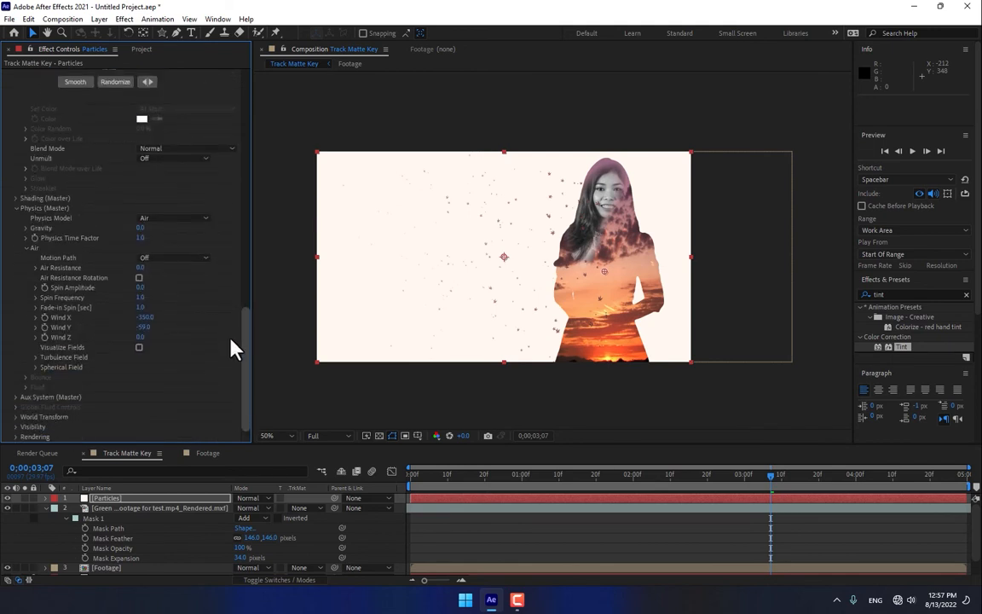
{"action": "left_click_drag", "start_coordinate": [149, 324], "coordinate": [141, 339]}
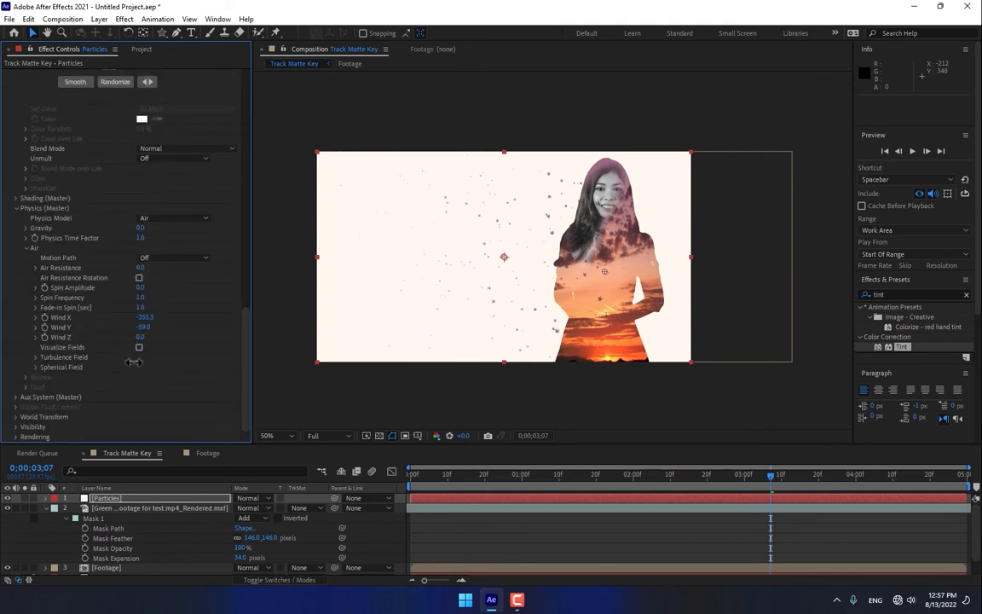
{"action": "left_click_drag", "start_coordinate": [126, 383], "coordinate": [82, 522]}
{"action": "left_click_drag", "start_coordinate": [144, 317], "coordinate": [125, 429]}
Step: Raise the number of particles emitted per second and set the particle life to 3.4 seconds
{"action": "left_click_drag", "start_coordinate": [245, 346], "coordinate": [197, 104]}
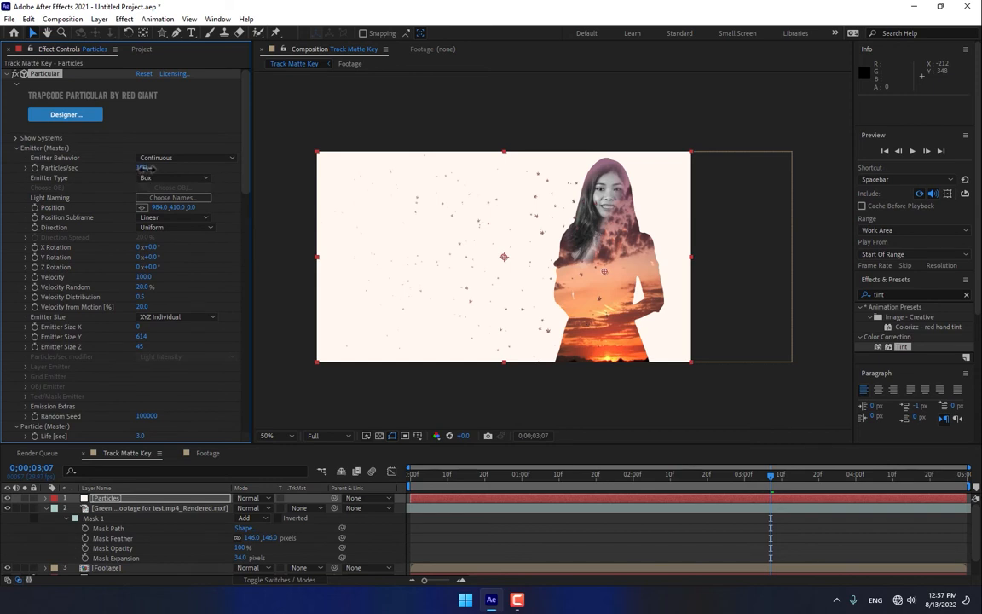
{"action": "left_click_drag", "start_coordinate": [247, 156], "coordinate": [235, 242]}
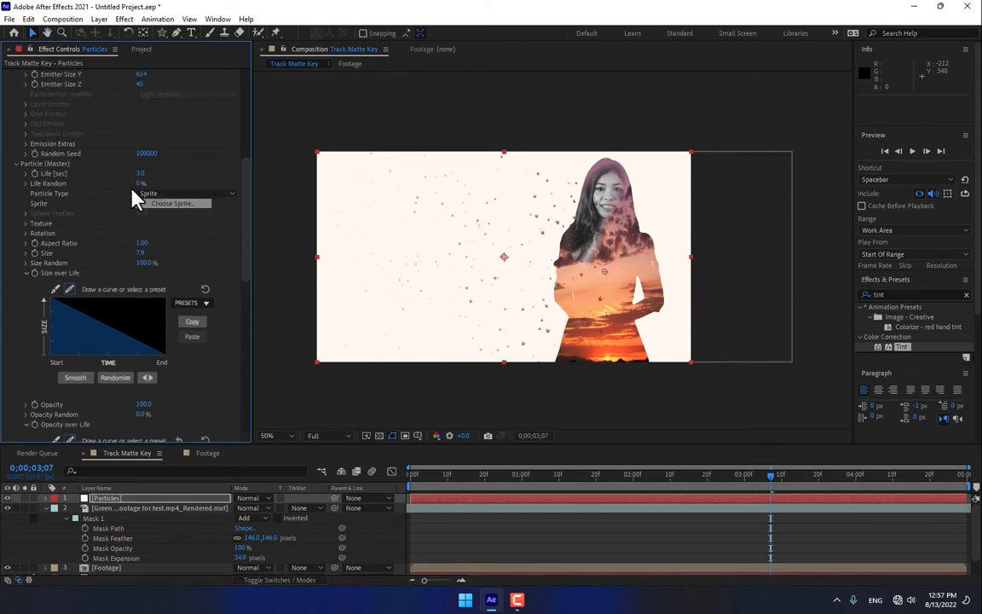
Step: Collapse the green screen layer's mask properties and move the Particles layer beneath the Footage layer
{"action": "left_click", "coordinate": [46, 508]}
{"action": "left_click_drag", "start_coordinate": [101, 497], "coordinate": [112, 527]}
{"action": "left_click", "coordinate": [191, 567]}
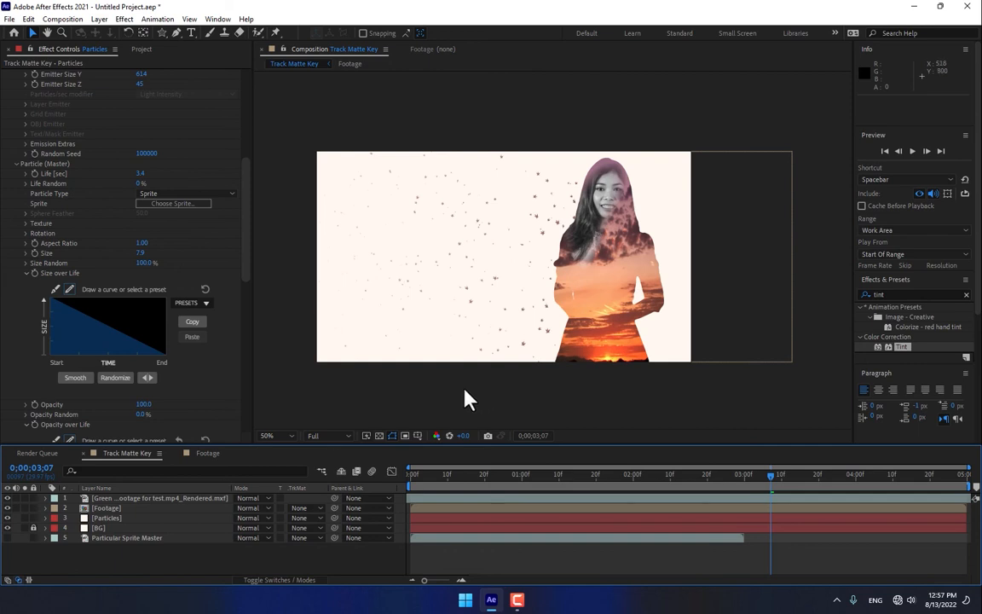
Step: At the first frame, set the green screen layer's mask expansion to 49 pixels and its mask feather to 197 pixels
{"action": "key", "text": "Home"}
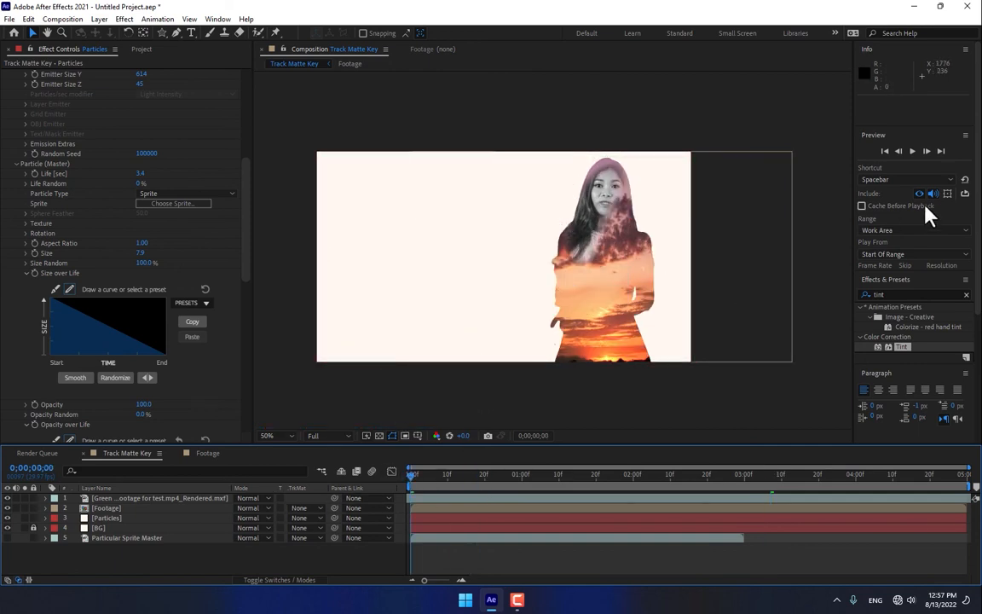
{"action": "left_click", "coordinate": [119, 509]}
{"action": "left_click", "coordinate": [126, 500]}
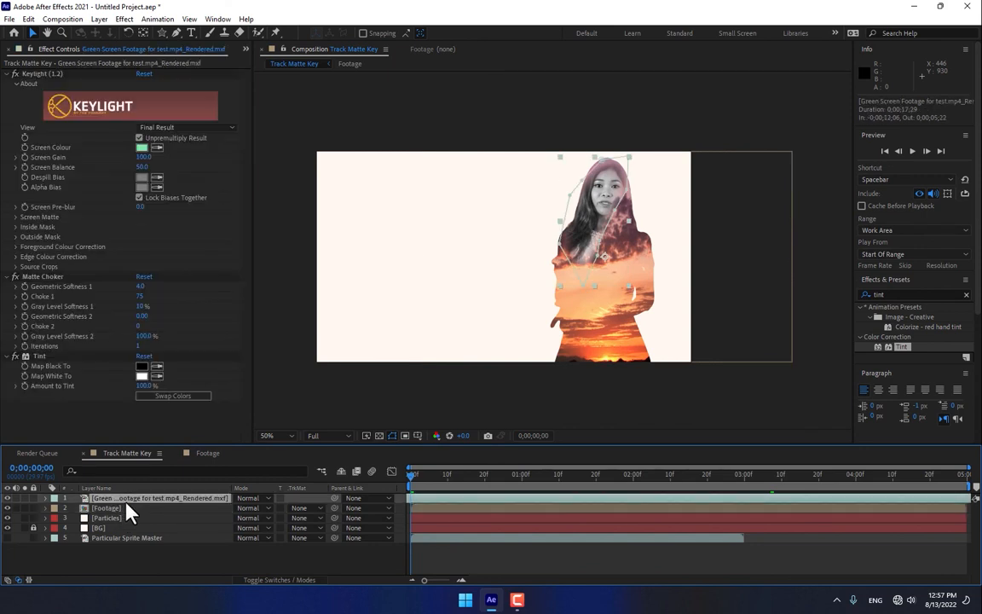
{"action": "key", "text": "m"}
{"action": "key", "text": "m"}
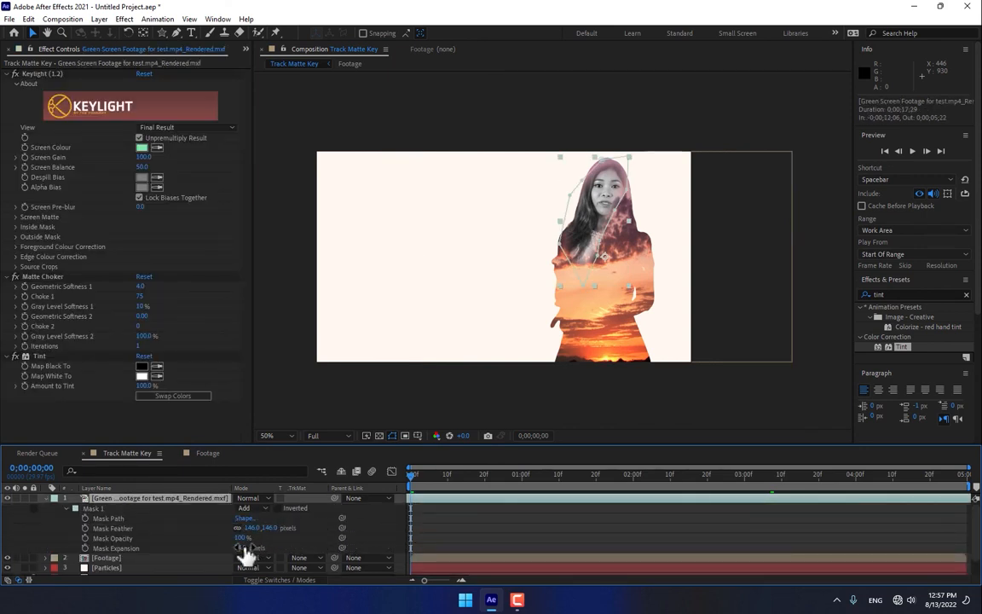
{"action": "left_click_drag", "start_coordinate": [244, 547], "coordinate": [300, 523]}
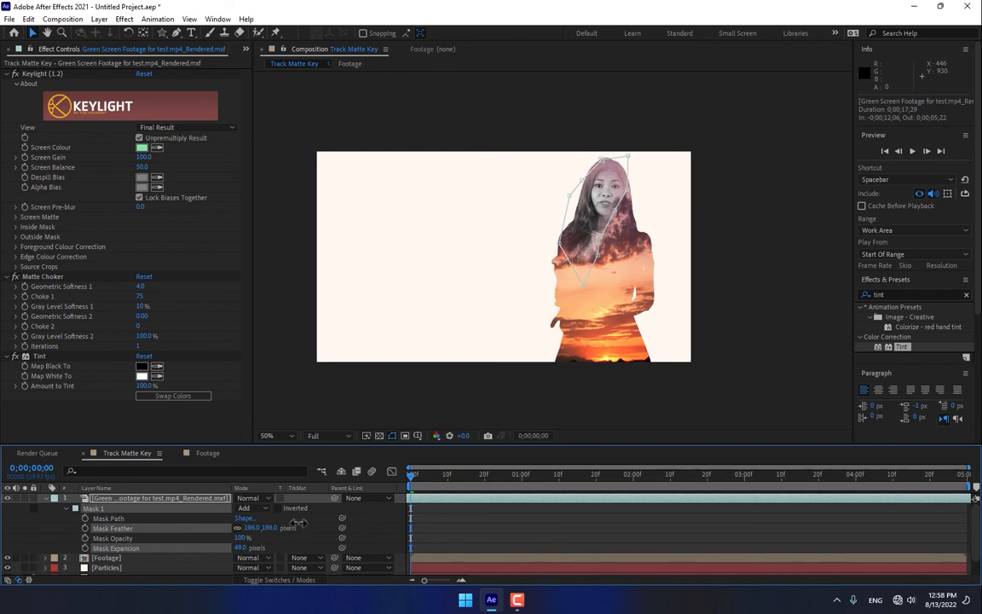
{"action": "left_click", "coordinate": [387, 528]}
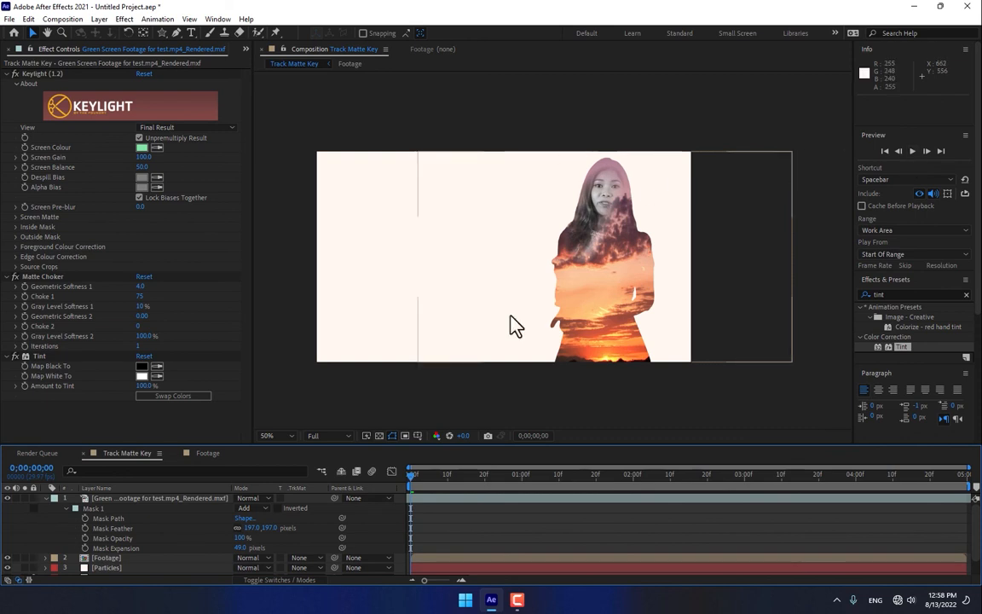
Step: Reshape the green screen layer's mask, moving its upper point above the head and extending its right side past the face to the shoulder
{"action": "left_click", "coordinate": [157, 498]}
{"action": "left_click_drag", "start_coordinate": [603, 159], "coordinate": [590, 142]}
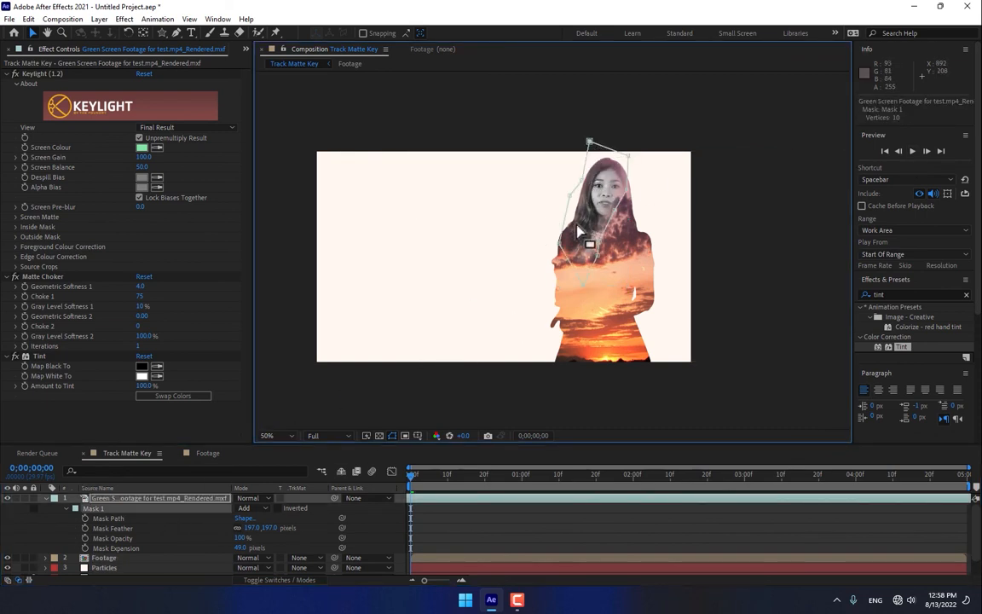
{"action": "left_click", "coordinate": [647, 533]}
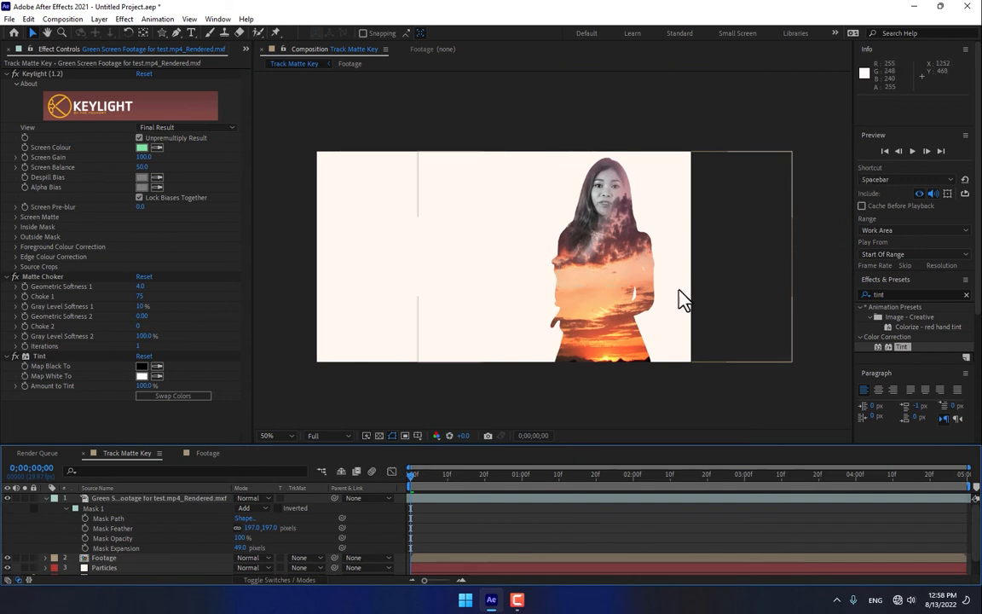
{"action": "left_click", "coordinate": [216, 501]}
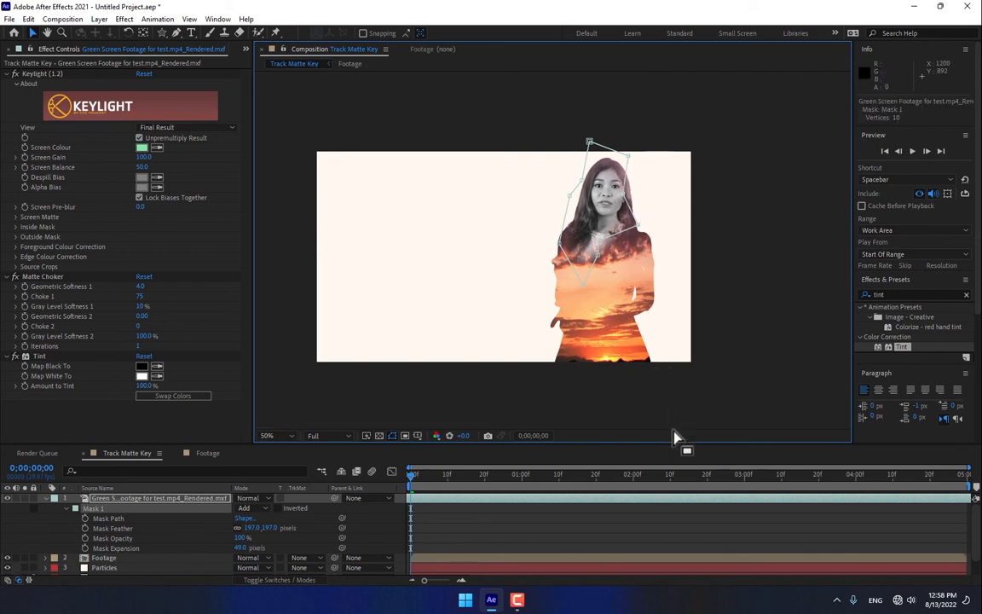
{"action": "left_click", "coordinate": [714, 512]}
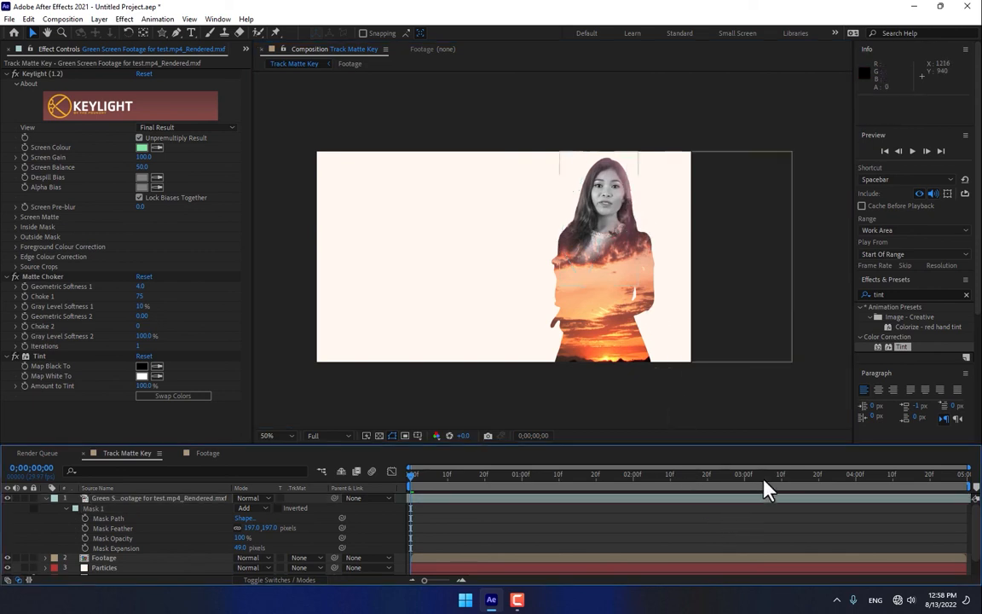
Step: Preview the composition and scrub through the rendered Track Matte Key.mp4 to review the leaves and the blended face
{"action": "left_click", "coordinate": [911, 154]}
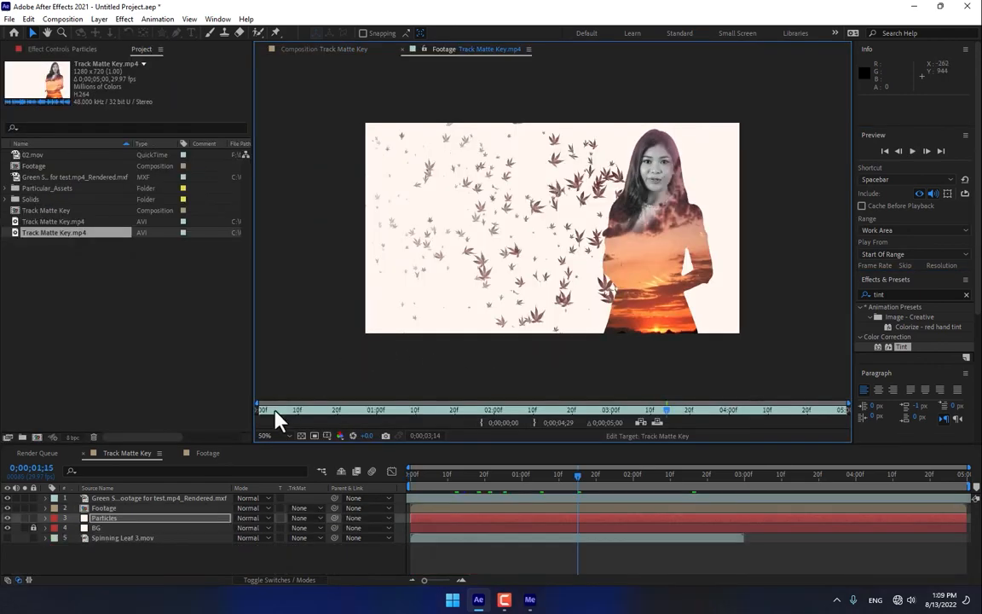
{"action": "left_click_drag", "start_coordinate": [275, 410], "coordinate": [819, 420]}
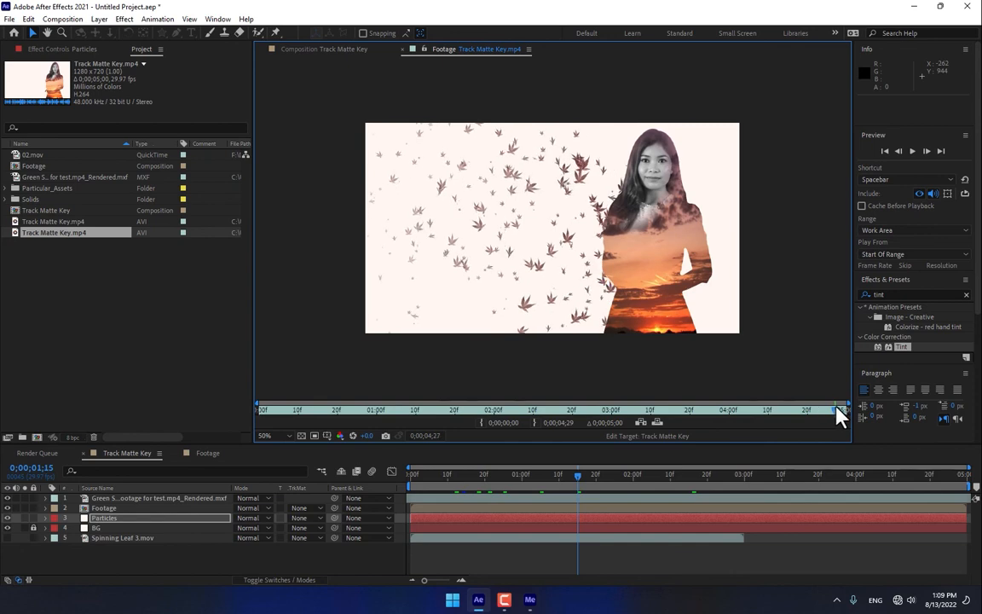
{"action": "left_click_drag", "start_coordinate": [840, 415], "coordinate": [641, 424]}
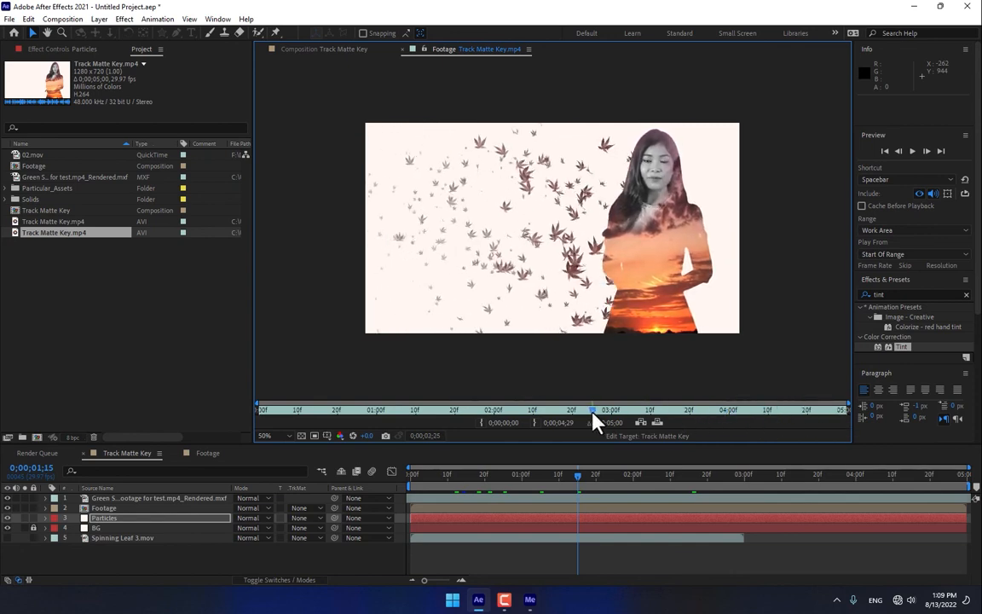